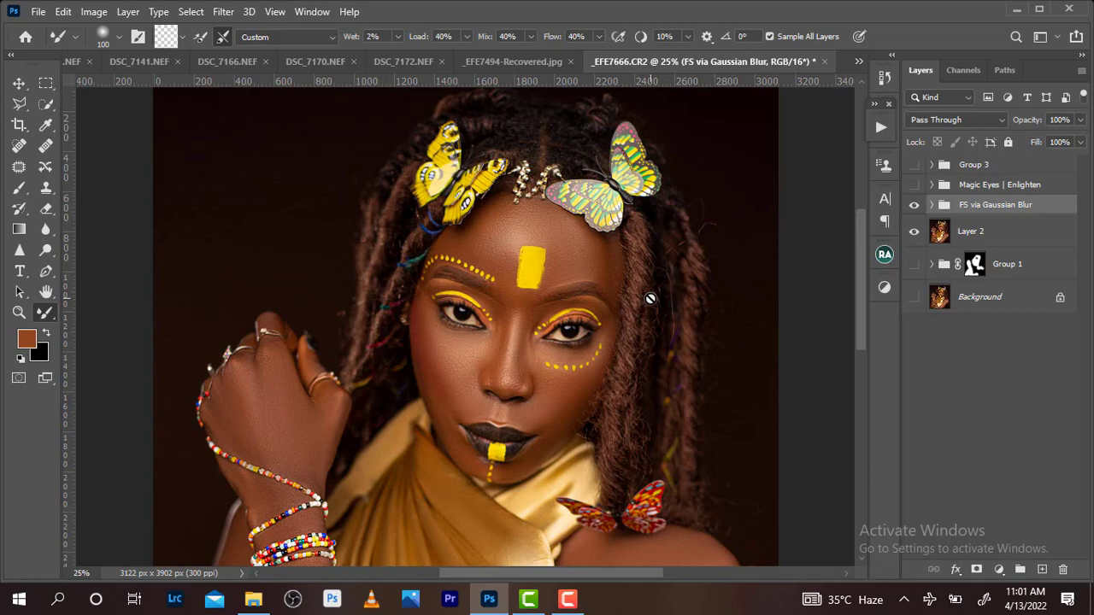
# Zoom in and out of the portrait to inspect the face up close
pyautogui.hotkey('ctrl', '+')
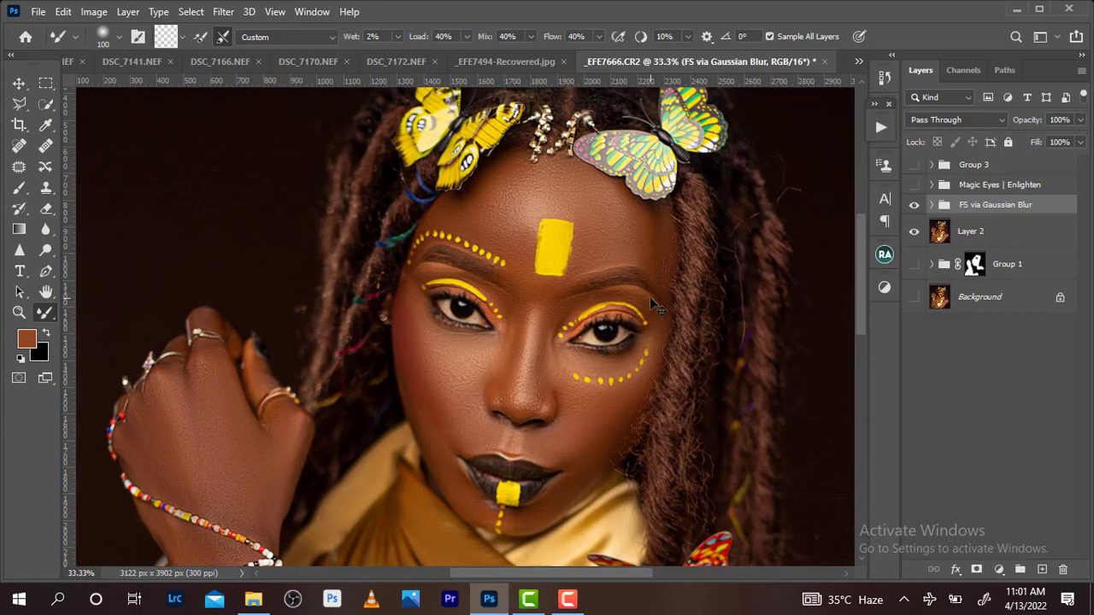
pyautogui.hotkey('ctrl', '-')
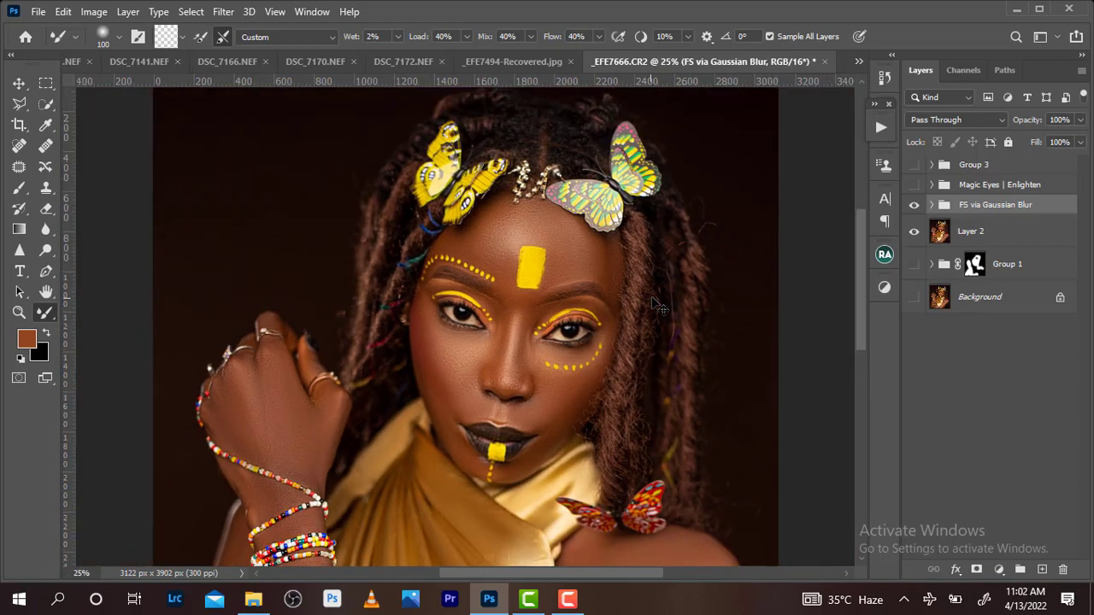
pyautogui.hotkey('ctrl', '+')
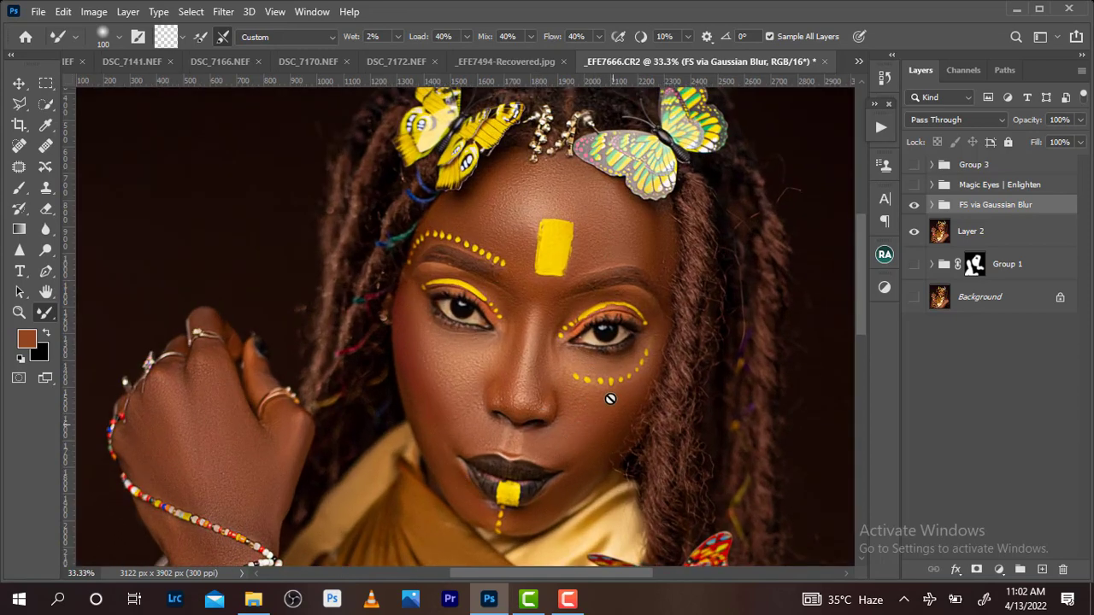
pyautogui.scroll(-1, 535, 339)
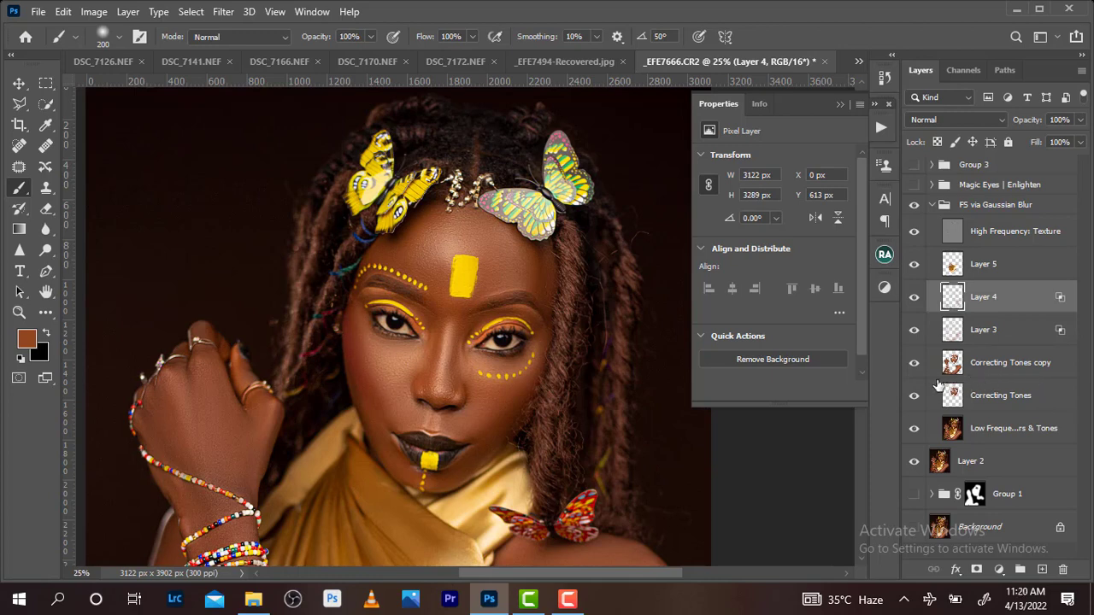
# Hide Correcting Tones copy, Layers 3–5, Low Frequency and Correcting Tones to see their effect
pyautogui.click(913, 366)
pyautogui.click(913, 362)
pyautogui.click(914, 297)
pyautogui.click(914, 264)
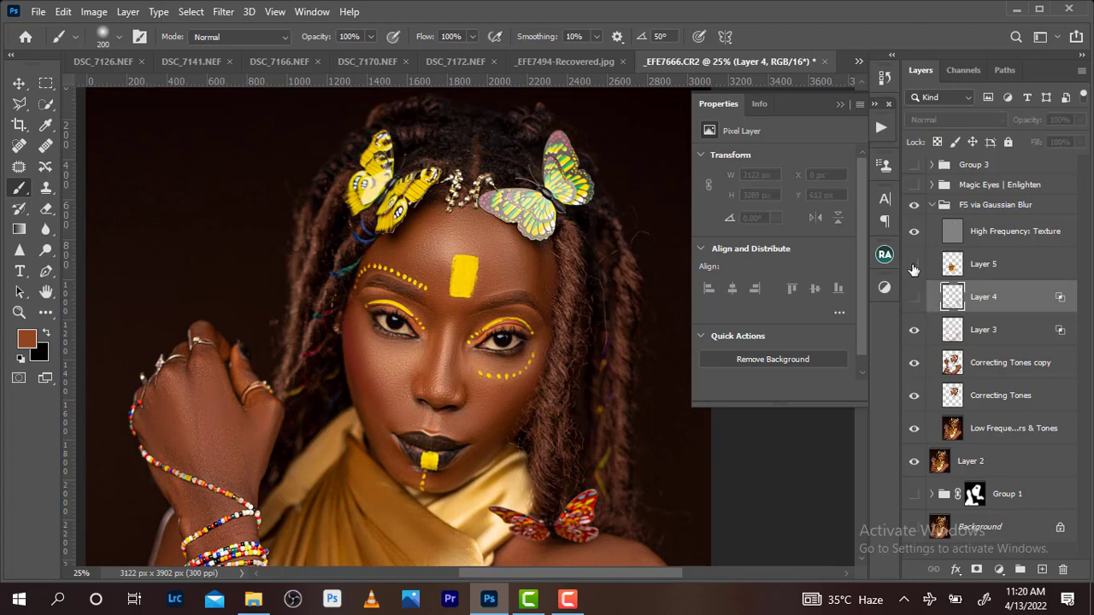
pyautogui.click(914, 330)
pyautogui.click(914, 428)
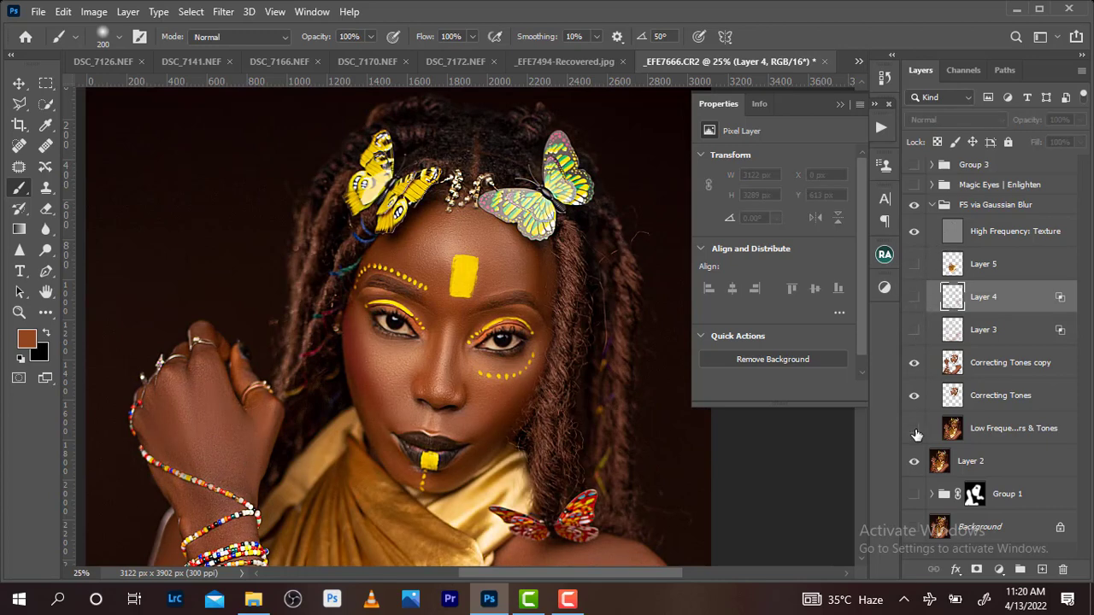
pyautogui.click(914, 428)
pyautogui.click(914, 396)
pyautogui.click(914, 364)
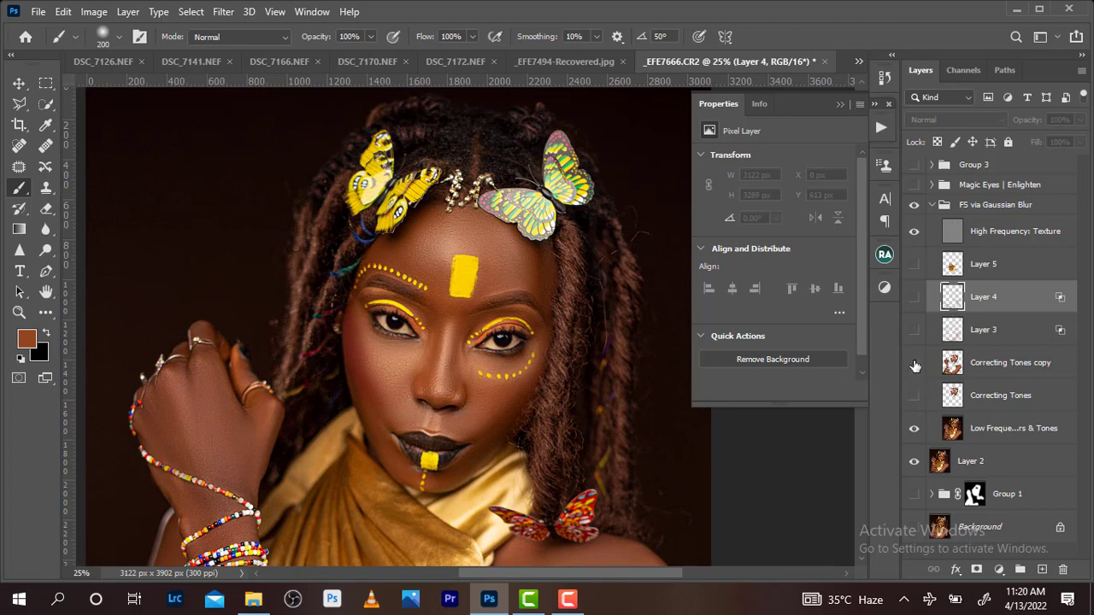
pyautogui.hotkey('ctrl', '-')
pyautogui.hotkey('ctrl', '-')
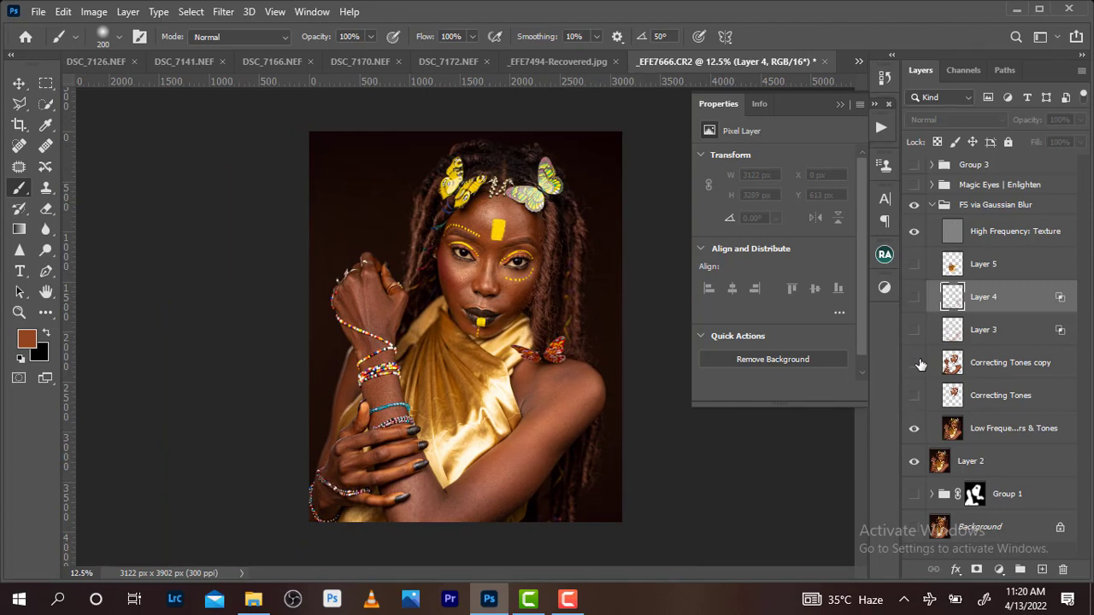
# Make Correcting Tones copy active and visible again, and restore Layers 3 and 4 after comparing
pyautogui.click(913, 364)
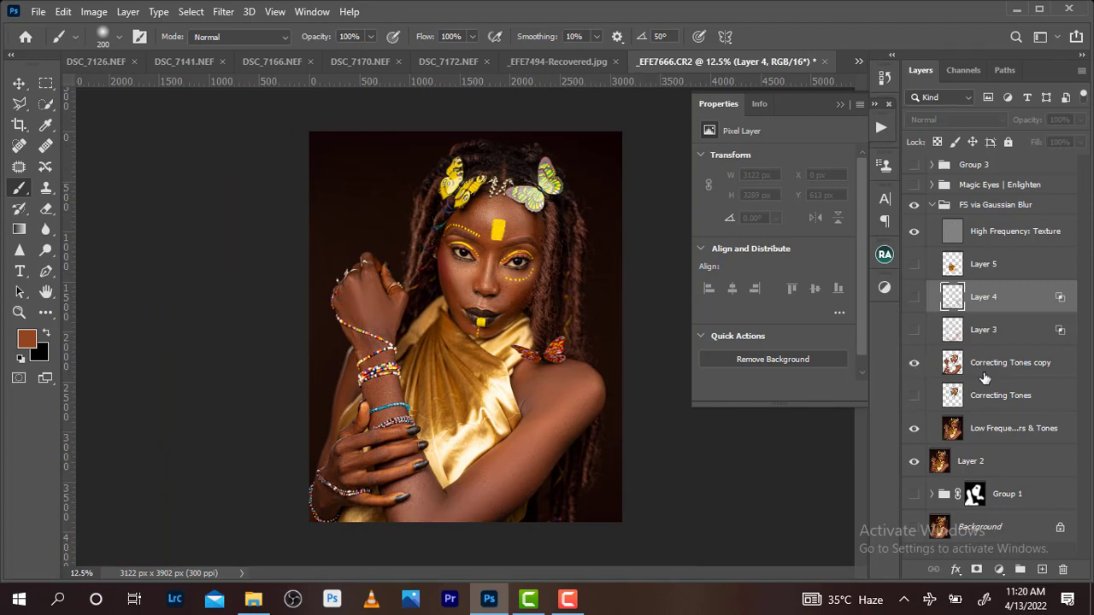
pyautogui.click(991, 371)
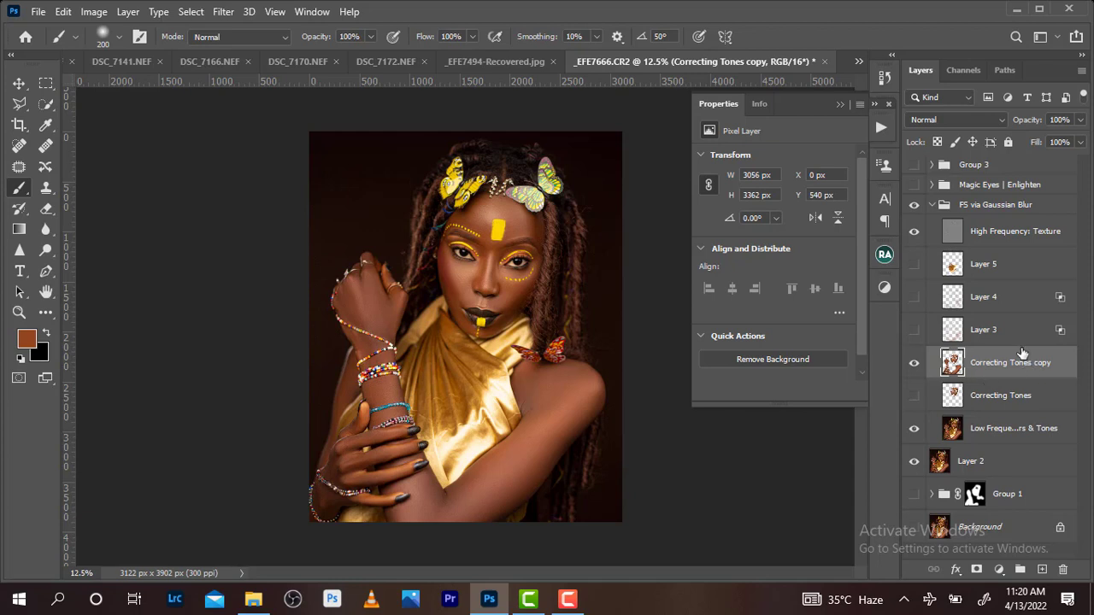
pyautogui.click(913, 330)
pyautogui.click(913, 331)
pyautogui.click(915, 330)
pyautogui.click(915, 296)
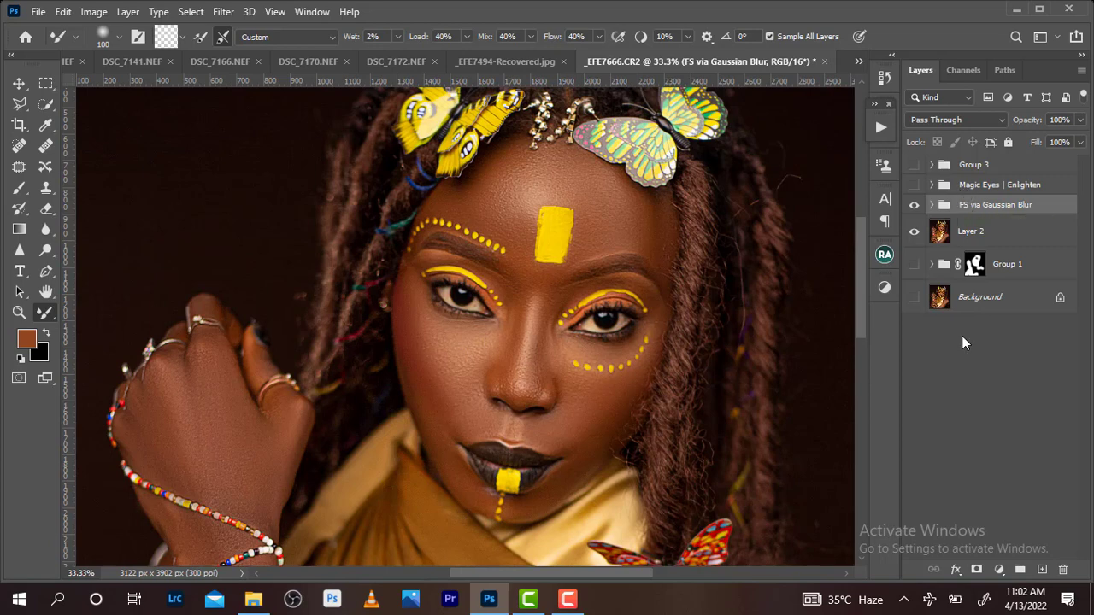
# Expand the FS via Gaussian Blur group in the Layers panel
pyautogui.hotkey('ctrl', '+')
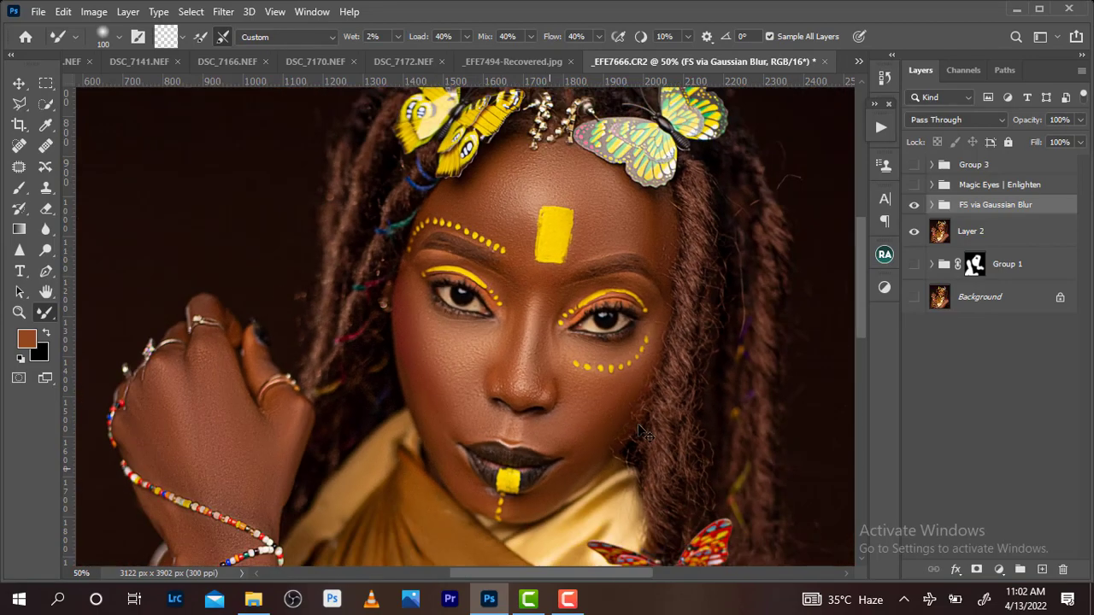
pyautogui.hotkey('ctrl', '-')
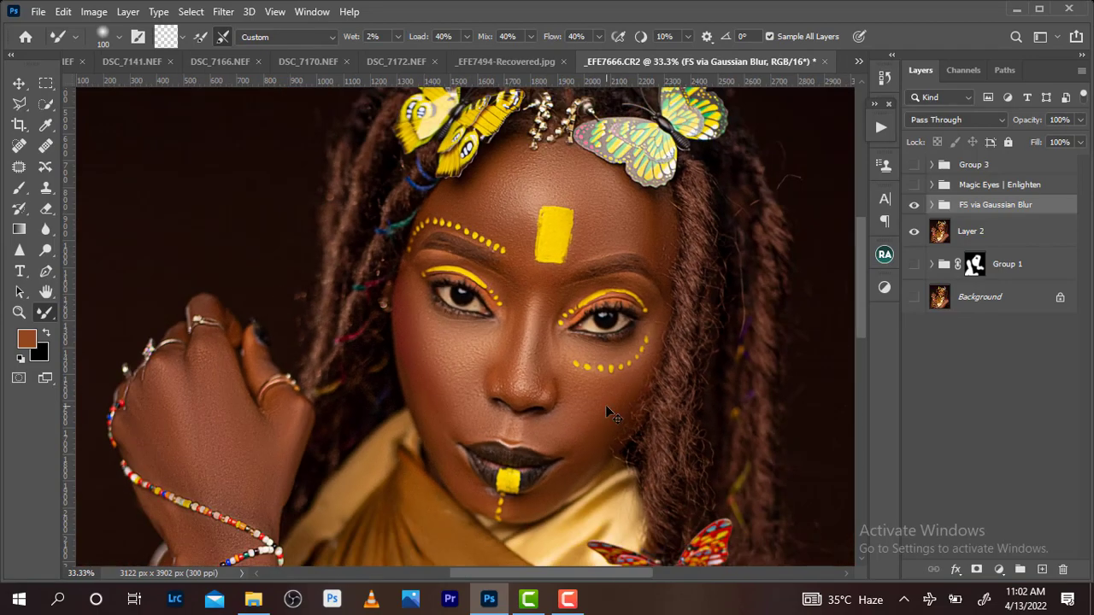
pyautogui.click(932, 206)
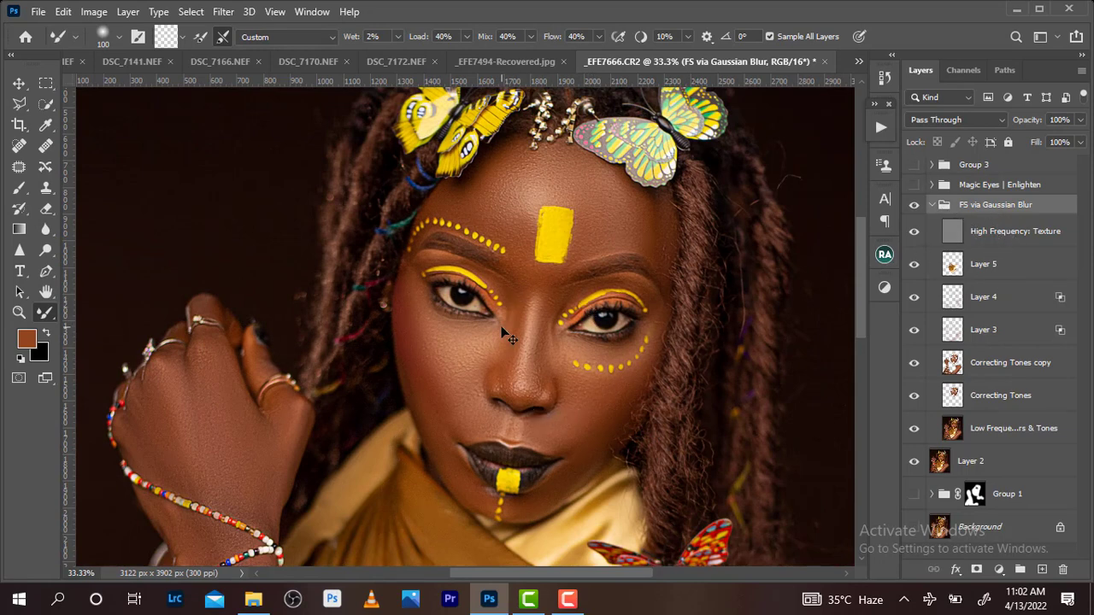
# Zoom to 50% on the face and select the High Frequency: Texture layer
pyautogui.hotkey('ctrl', '+')
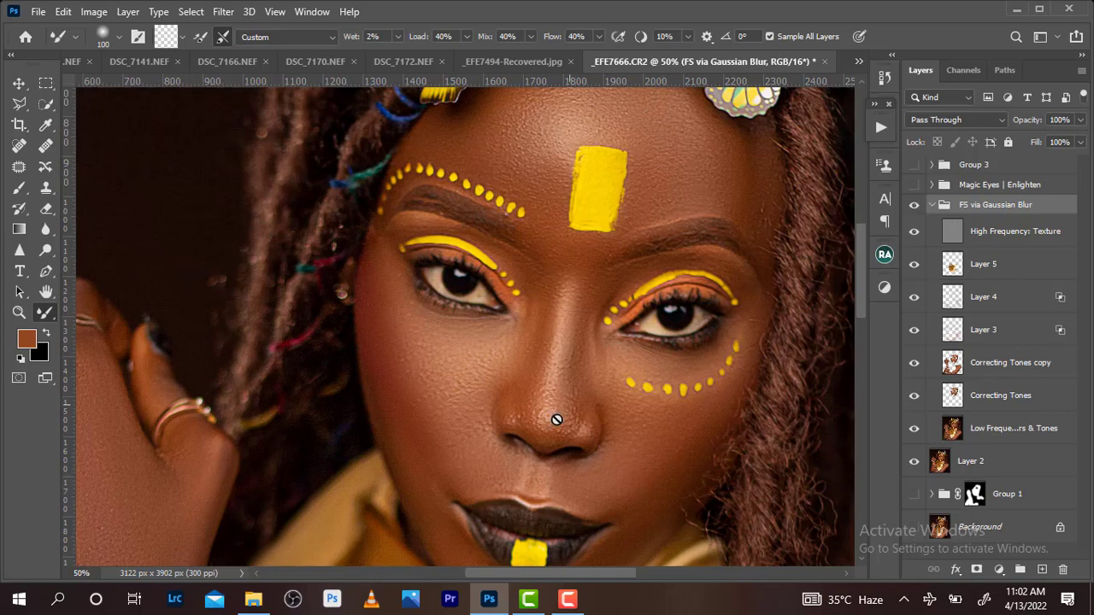
pyautogui.hotkey('ctrl', '-')
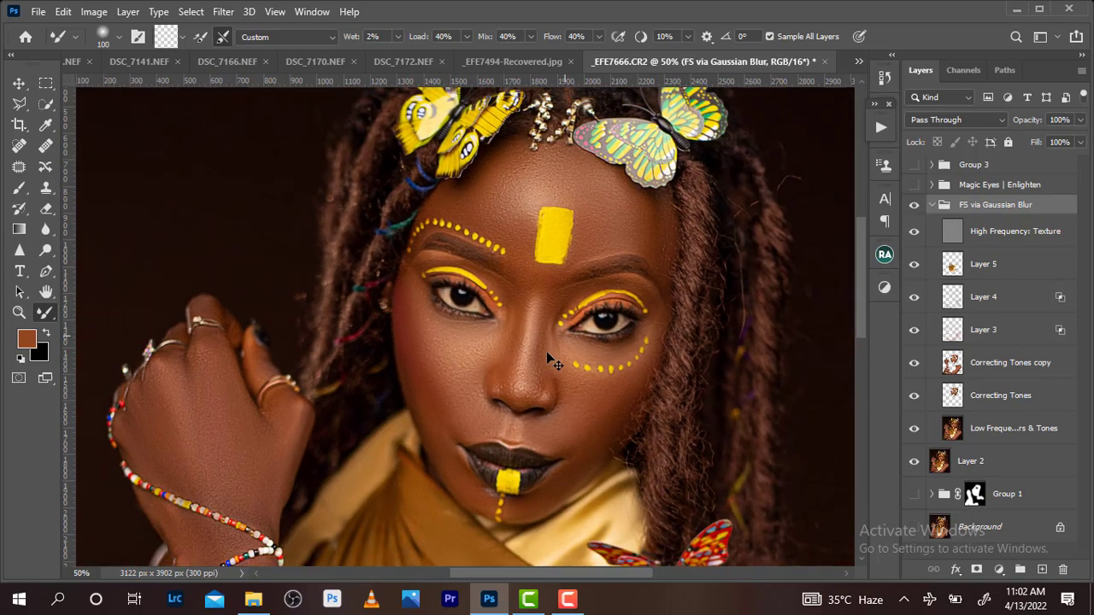
pyautogui.hotkey('ctrl', '+')
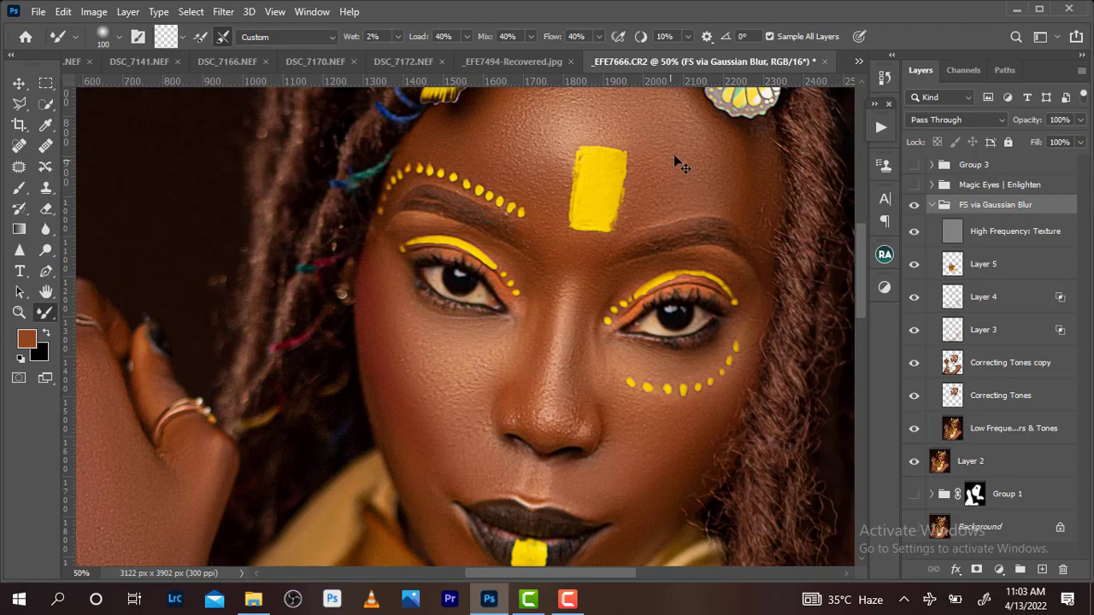
pyautogui.hotkey('ctrl', '-')
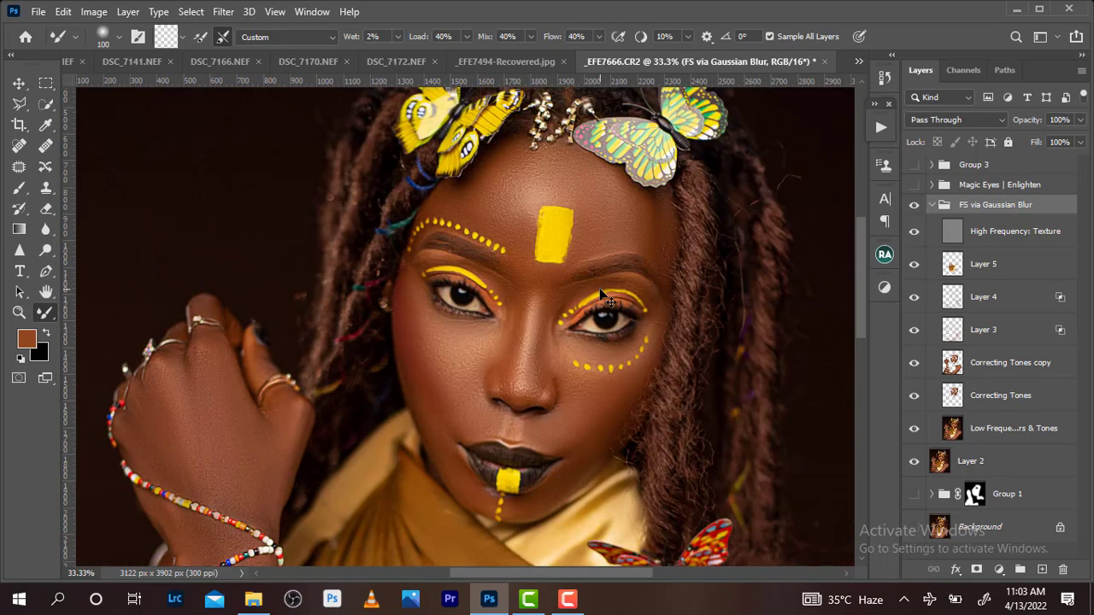
pyautogui.hotkey('ctrl', '+')
pyautogui.click(1031, 233)
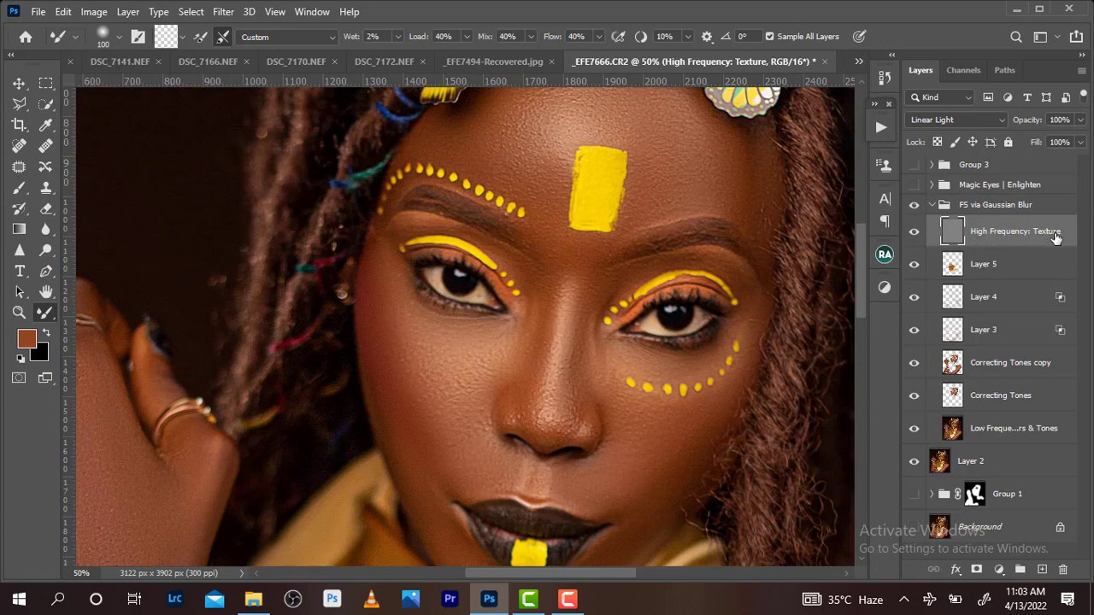
# Duplicate the High Frequency: Texture layer with Ctrl+J
pyautogui.click(1044, 430)
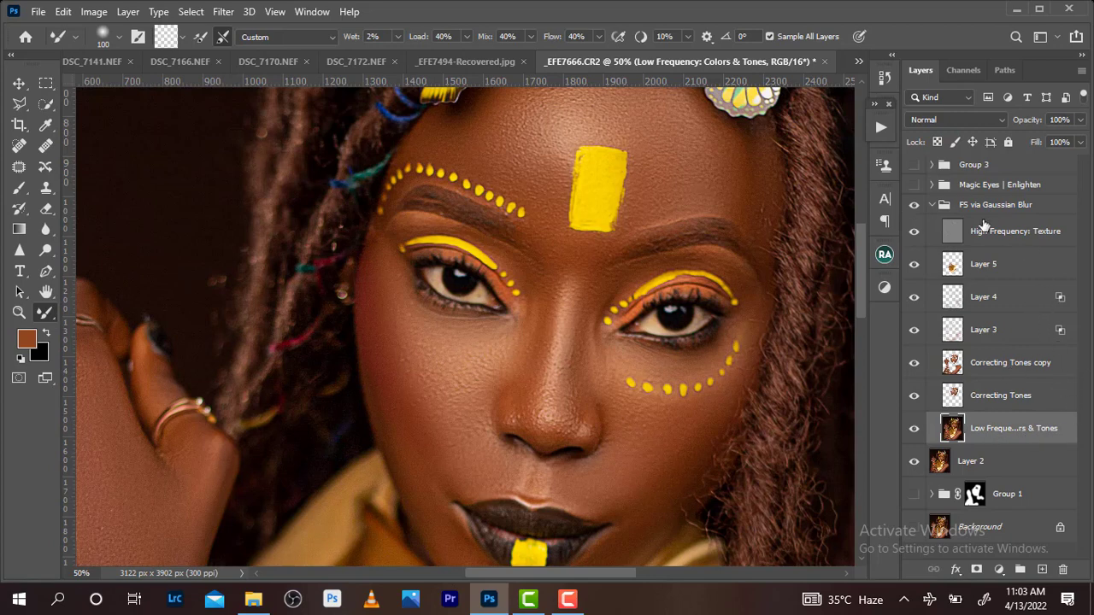
pyautogui.click(1004, 232)
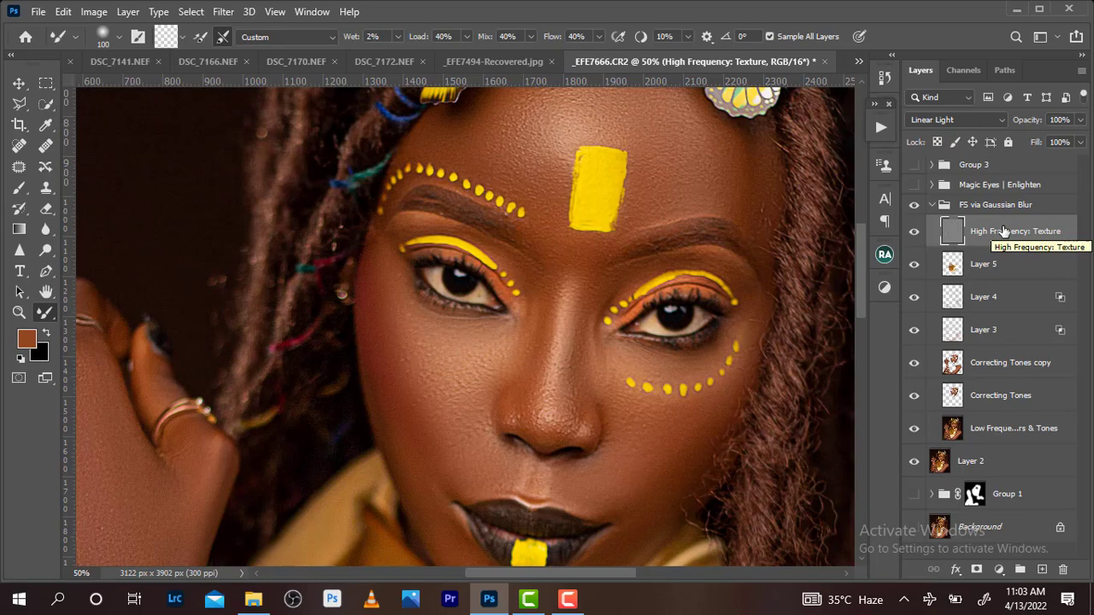
pyautogui.hotkey('ctrl', 'j')
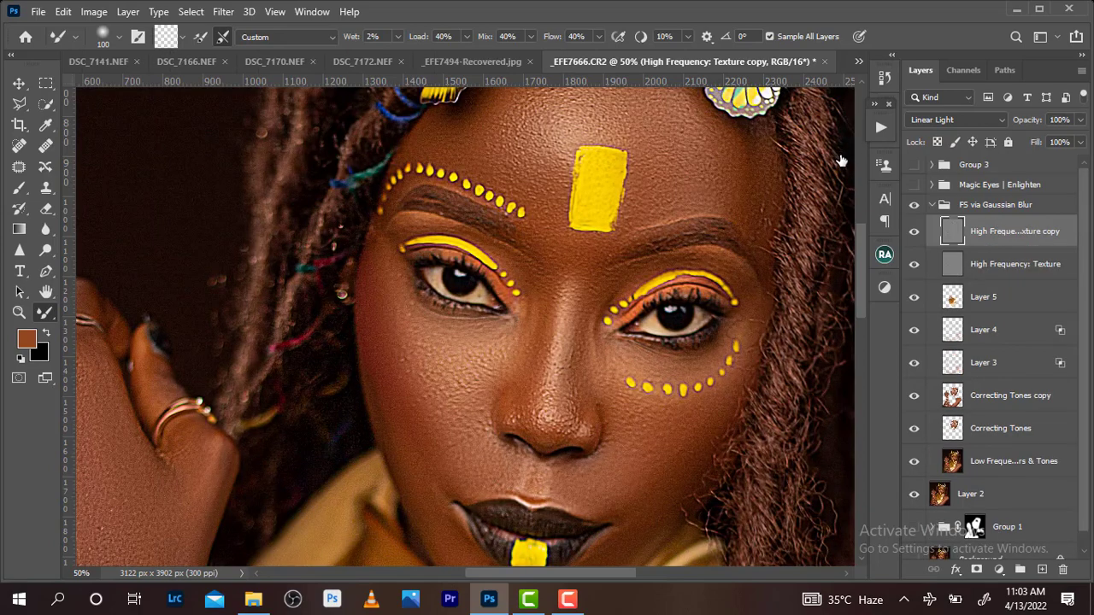
# Bring up the Opacity control for the High Frequency: Texture copy layer
pyautogui.hotkey('ctrl', '-')
pyautogui.hotkey('ctrl', '-')
pyautogui.hotkey('ctrl', '-')
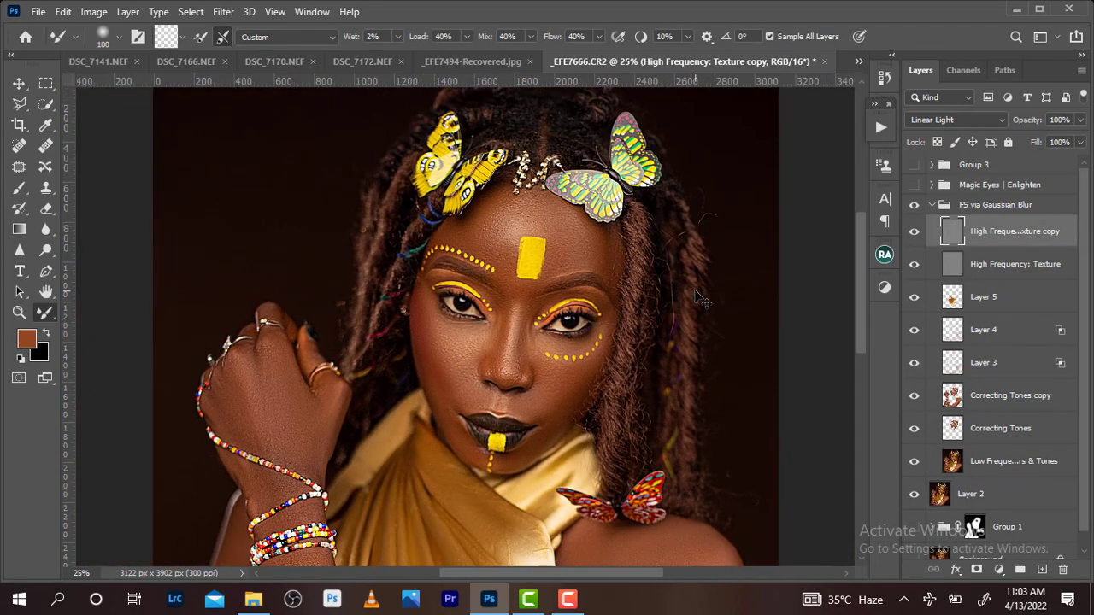
pyautogui.hotkey('ctrl', '+')
pyautogui.hotkey('ctrl', '+')
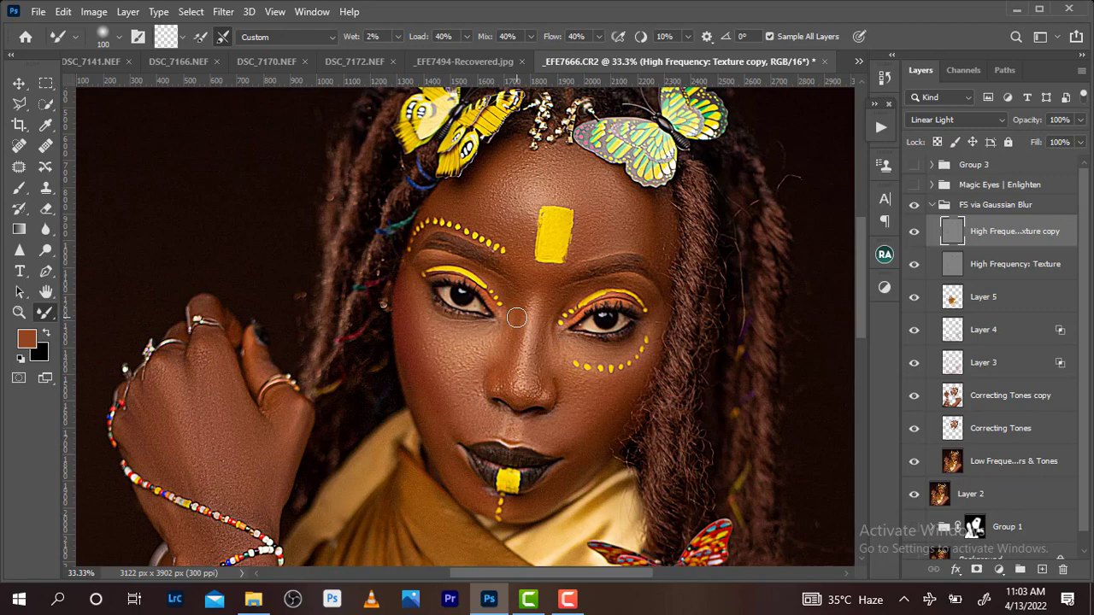
pyautogui.scroll(-1, 517, 318)
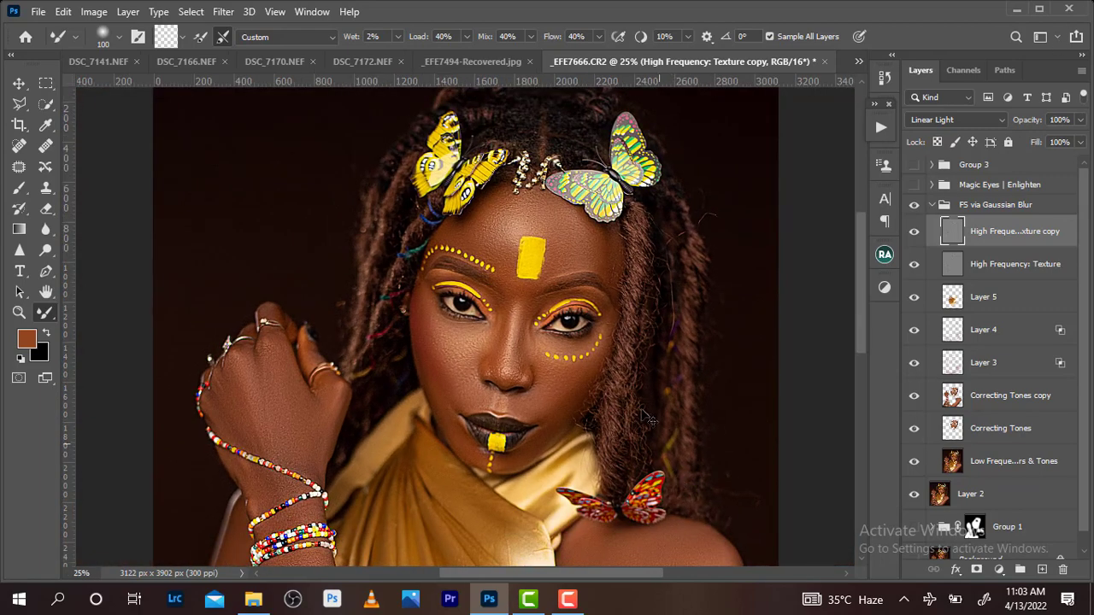
pyautogui.scroll(2, 623, 295)
pyautogui.scroll(1, 628, 304)
pyautogui.scroll(-1, 645, 334)
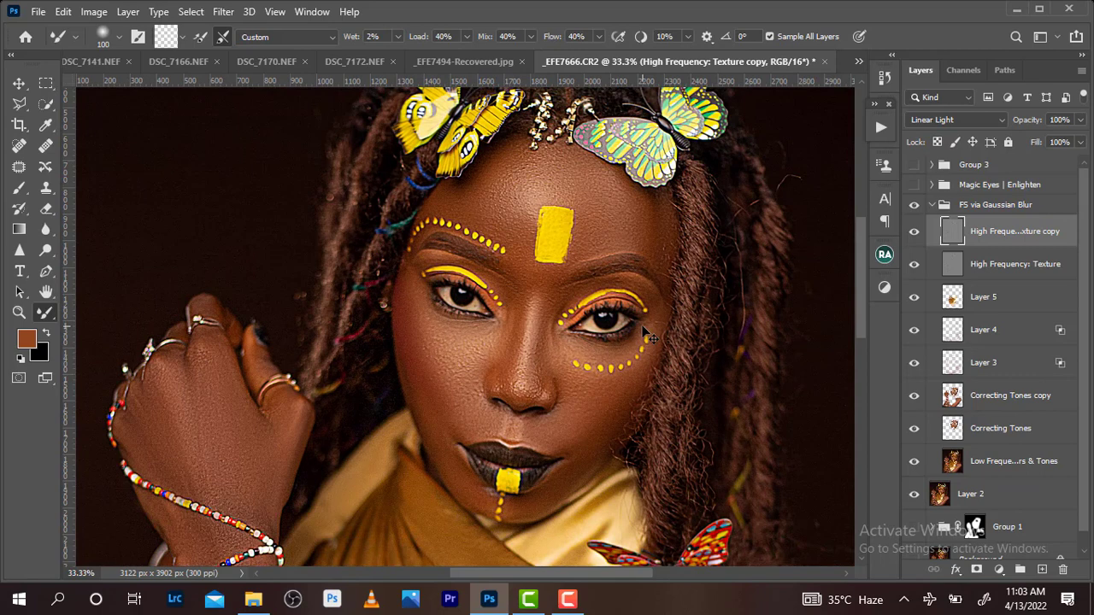
pyautogui.click(1081, 121)
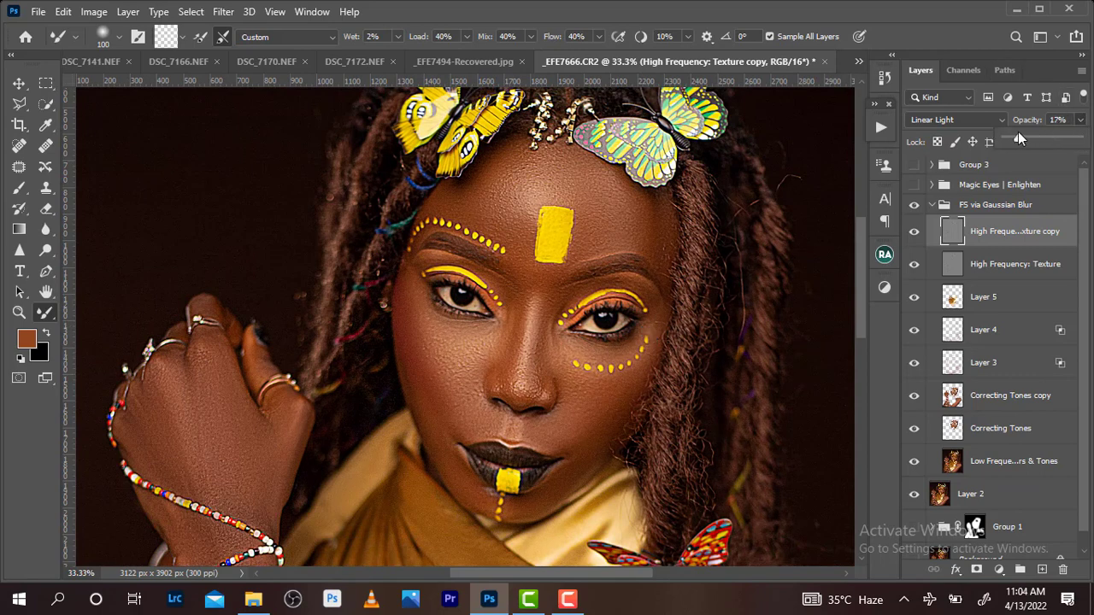
pyautogui.moveTo(1011, 134); pyautogui.dragTo(1019, 134)
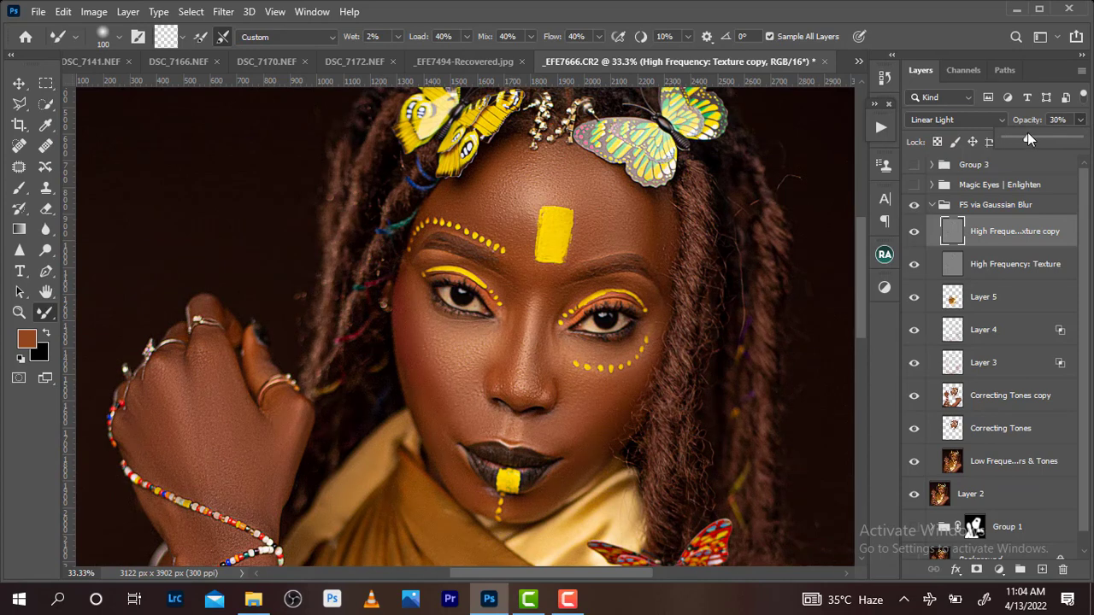
pyautogui.scroll(3, 672, 310)
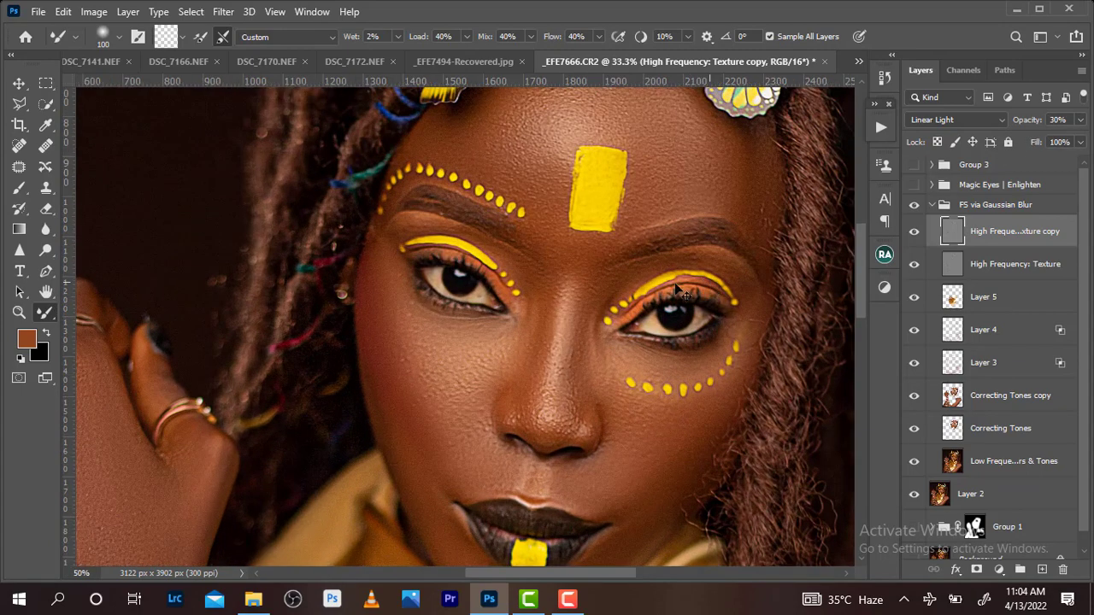
pyautogui.scroll(-3, 846, 256)
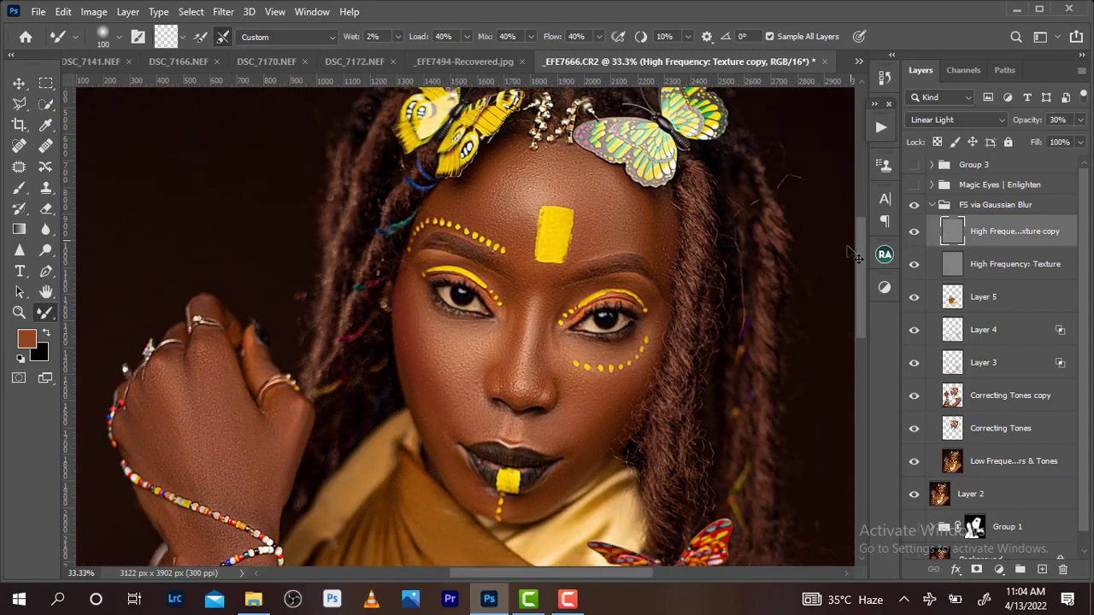
pyautogui.click(911, 234)
pyautogui.click(913, 233)
pyautogui.click(913, 232)
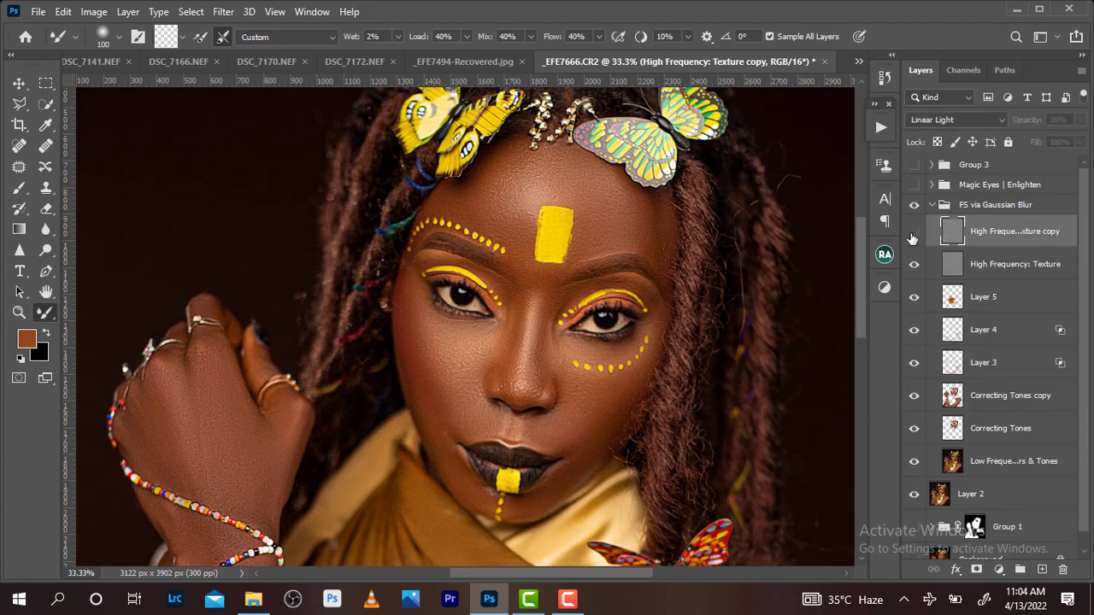
pyautogui.click(913, 233)
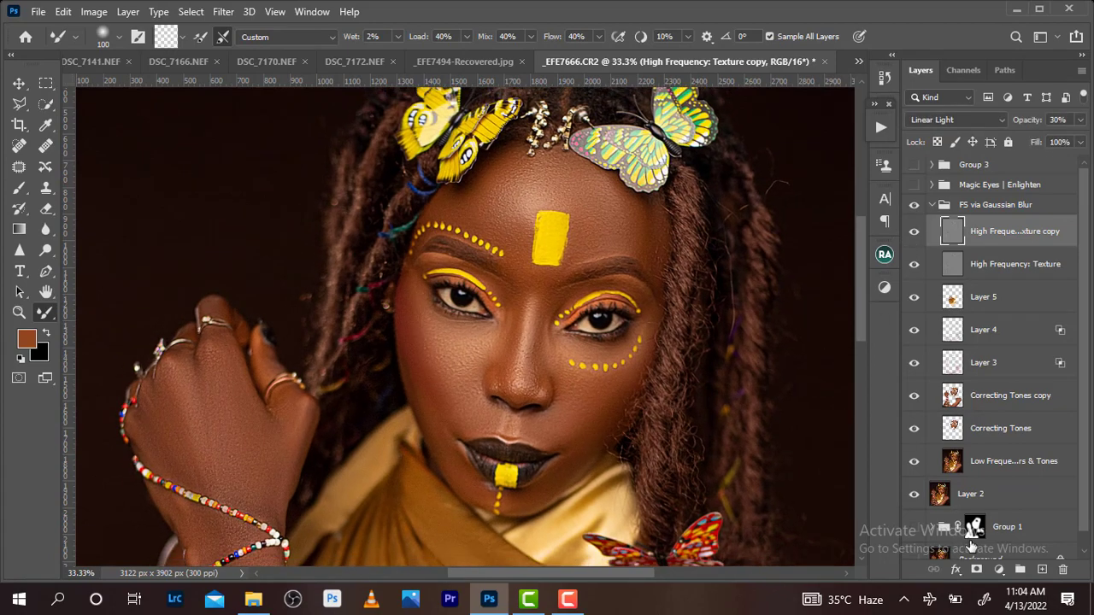
pyautogui.hotkey('ctrl', '-')
# Add a layer mask to the texture copy and invert it to black
pyautogui.click(976, 570)
pyautogui.scroll(3, 572, 238)
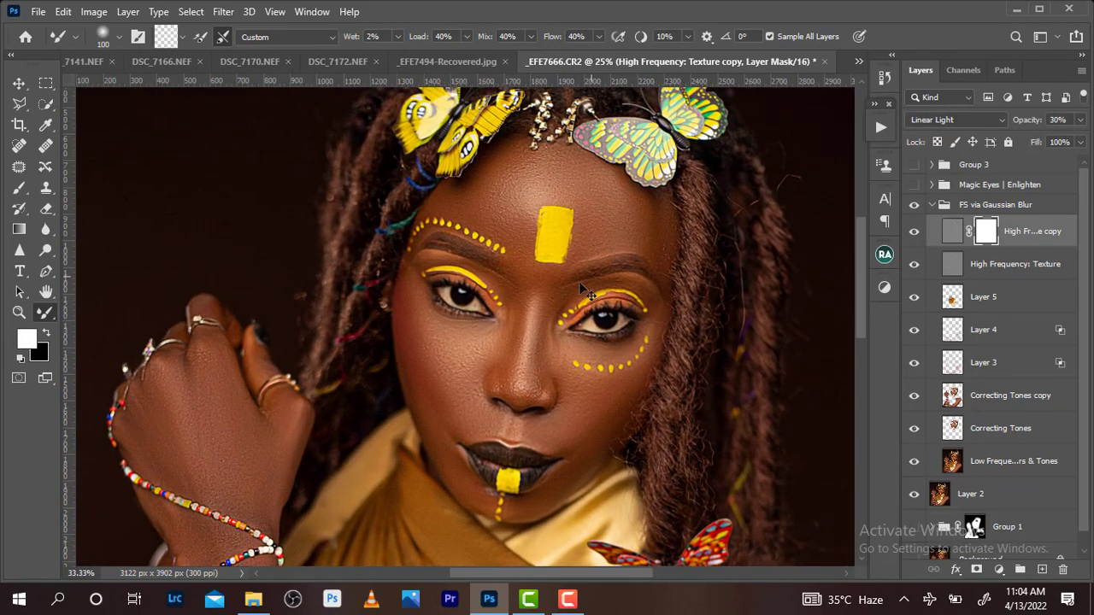
pyautogui.scroll(-1, 835, 273)
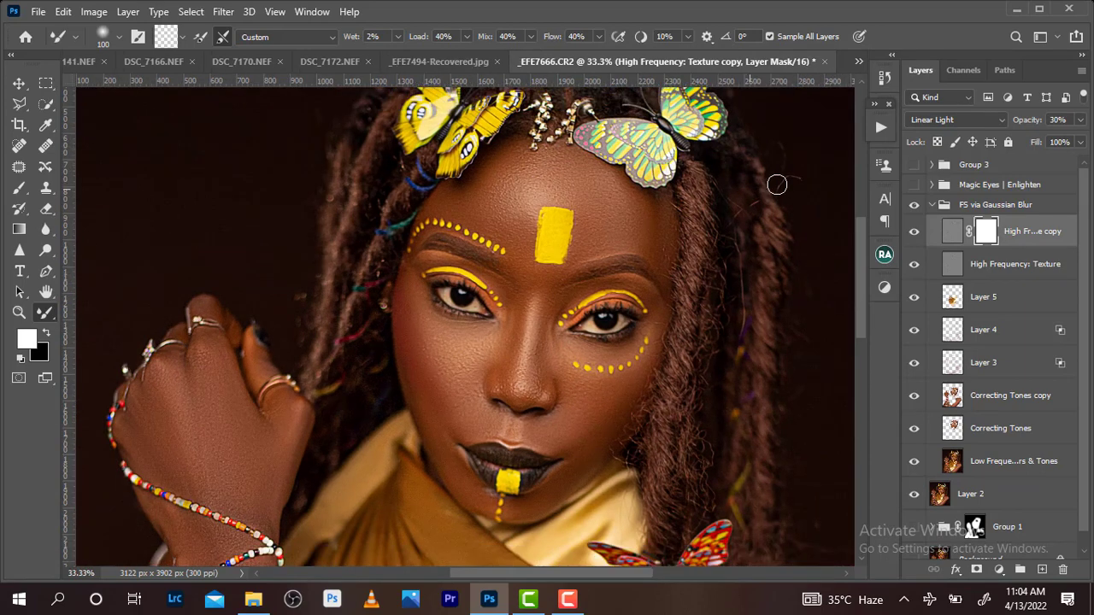
pyautogui.doubleClick(994, 242)
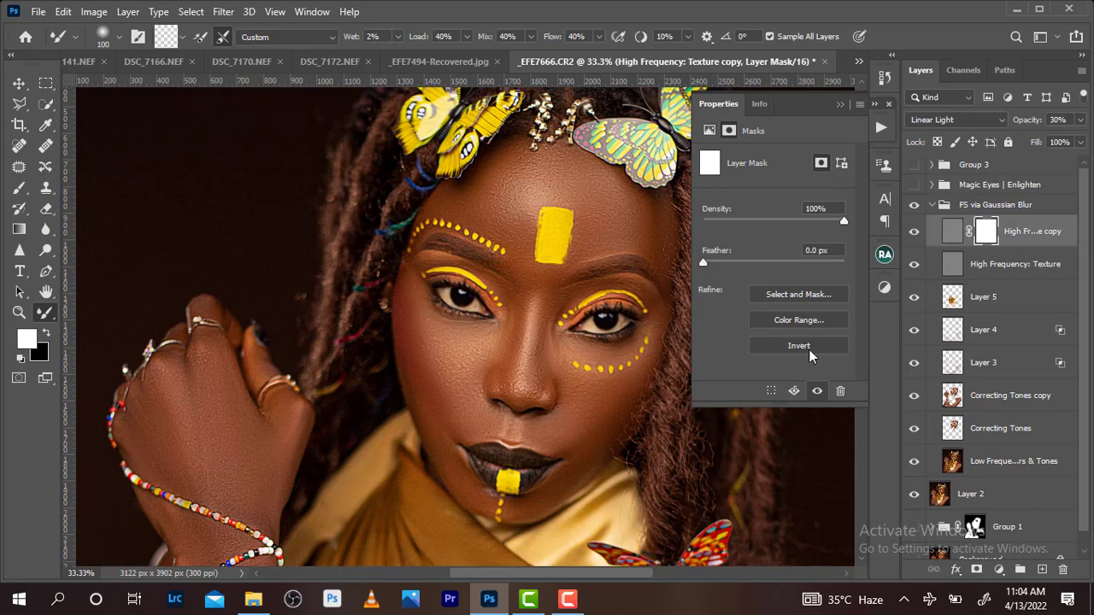
pyautogui.click(809, 350)
pyautogui.hotkey('ctrl', 'z')
pyautogui.hotkey('ctrl', 'shift', 'z')
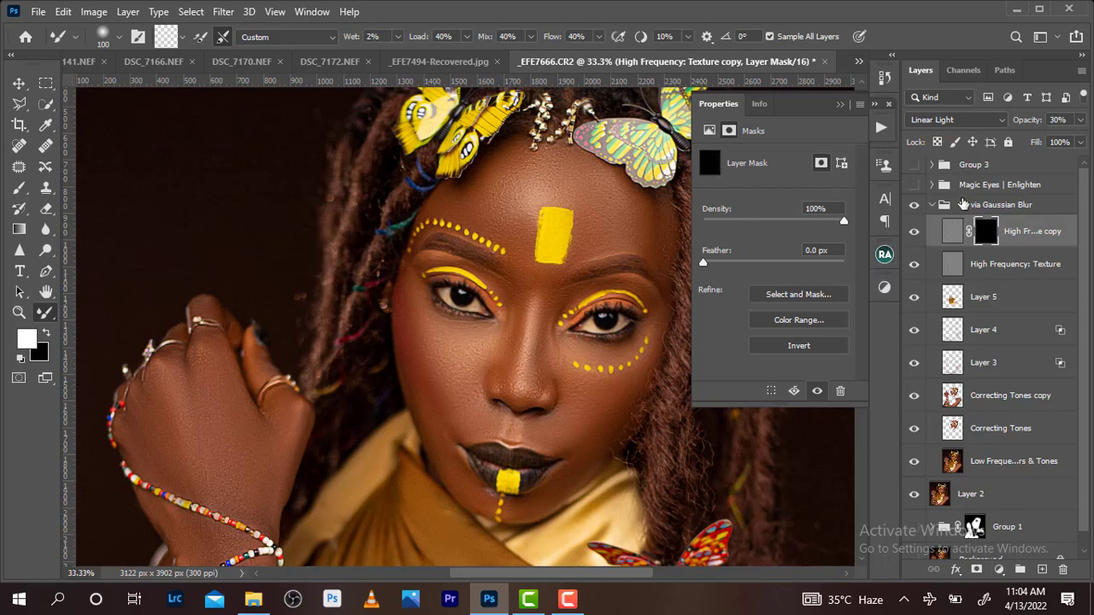
# With the Brush Tool at about 300 px, paint the mask on the skin near the left eye
pyautogui.click(19, 188)
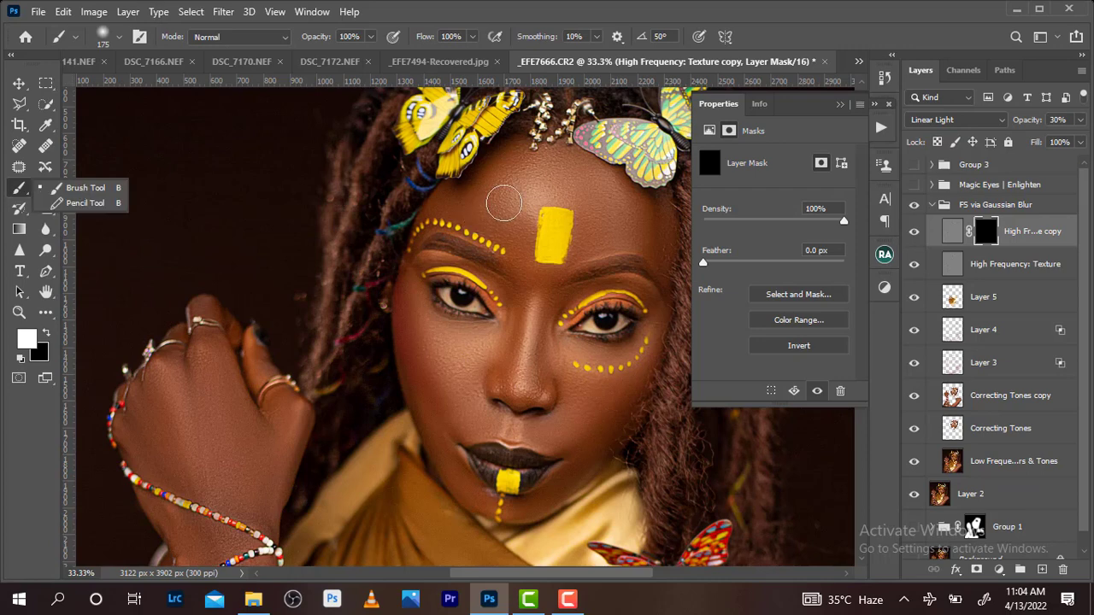
pyautogui.press(']')
pyautogui.press(']')
pyautogui.press(']')
pyautogui.press('[')
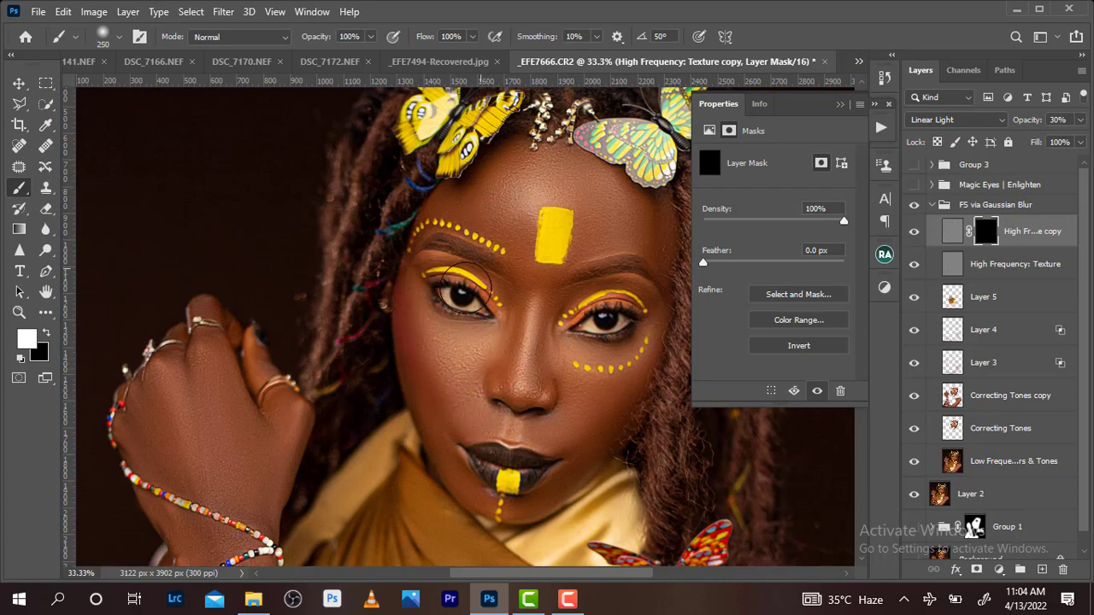
pyautogui.press(']')
pyautogui.click(450, 272)
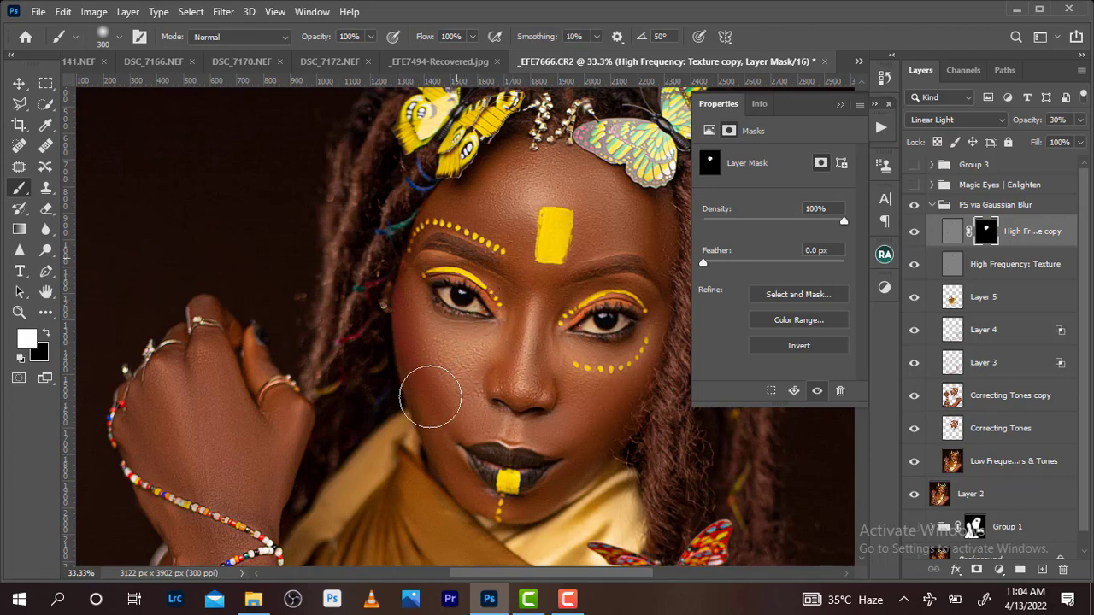
pyautogui.press('[')
pyautogui.press('[')
pyautogui.press('[')
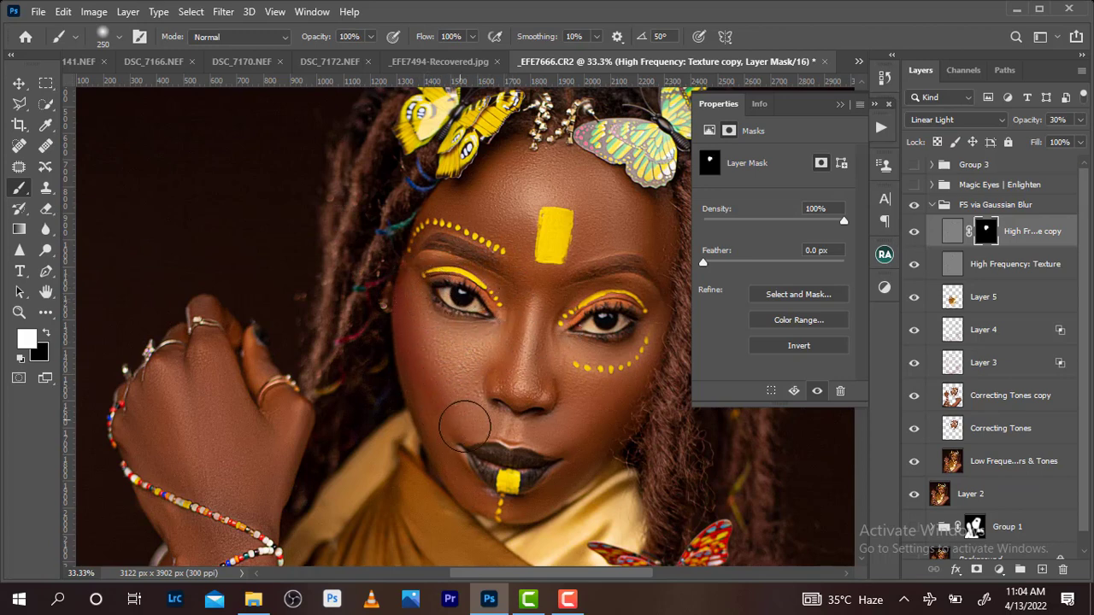
pyautogui.press(']')
pyautogui.press(']')
pyautogui.press('[')
pyautogui.press('[')
pyautogui.press(']')
pyautogui.press(']')
pyautogui.press(']')
pyautogui.press(']')
pyautogui.press(']')
pyautogui.press(']')
pyautogui.press('[')
# Enlarge the brush to 600 and paint the mask over the forearm skin
pyautogui.hotkey('ctrl', '-')
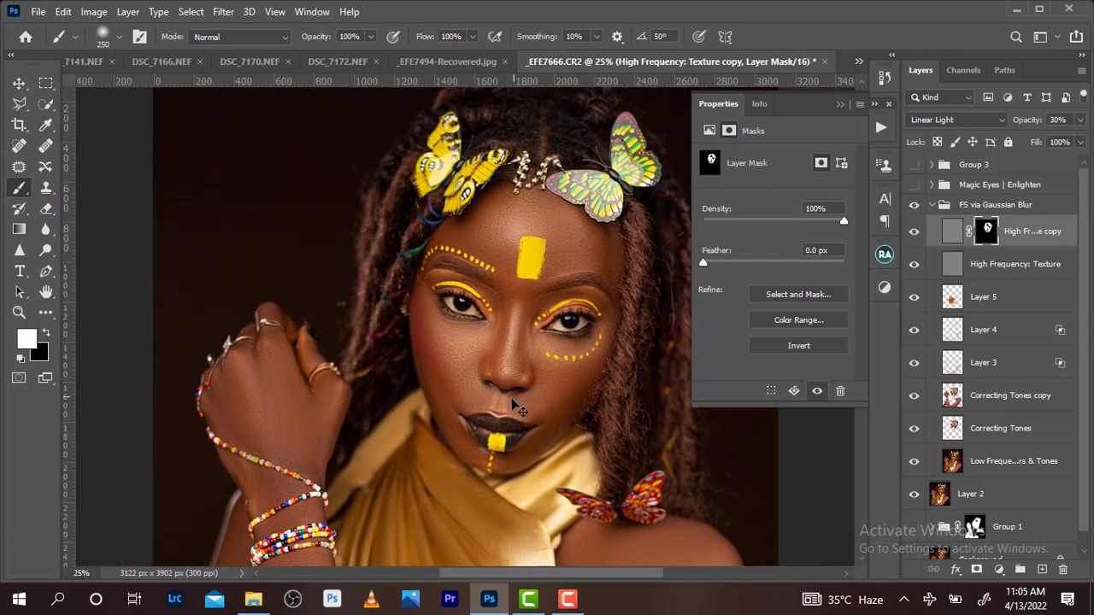
pyautogui.scroll(-3, 551, 357)
pyautogui.hotkey('ctrl', '-')
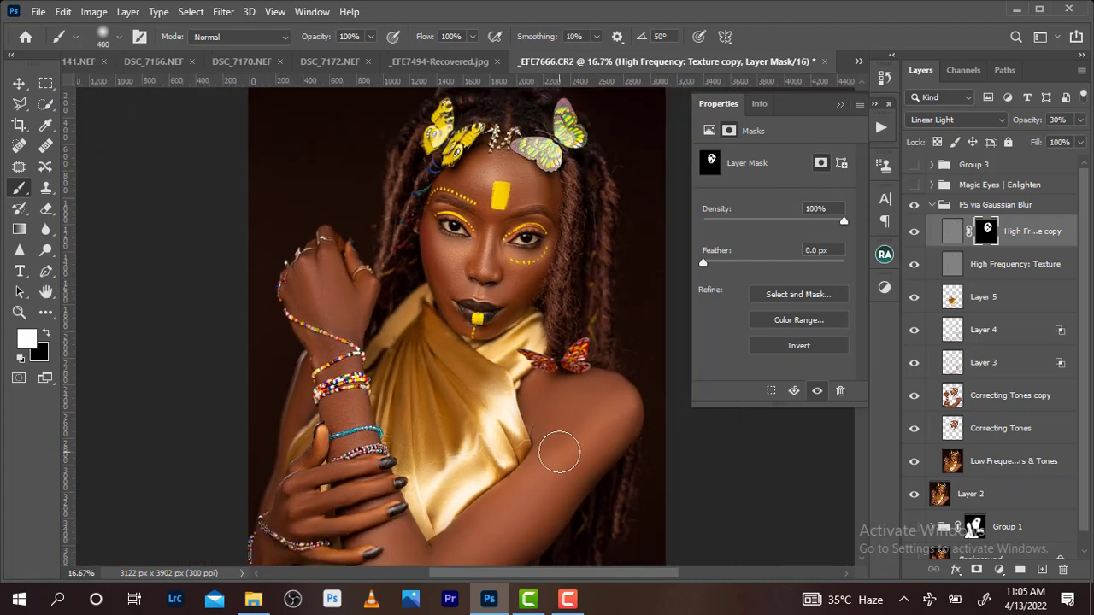
pyautogui.press(']')
pyautogui.press(']')
pyautogui.press(']')
pyautogui.hotkey('ctrl', '-')
pyautogui.press(']')
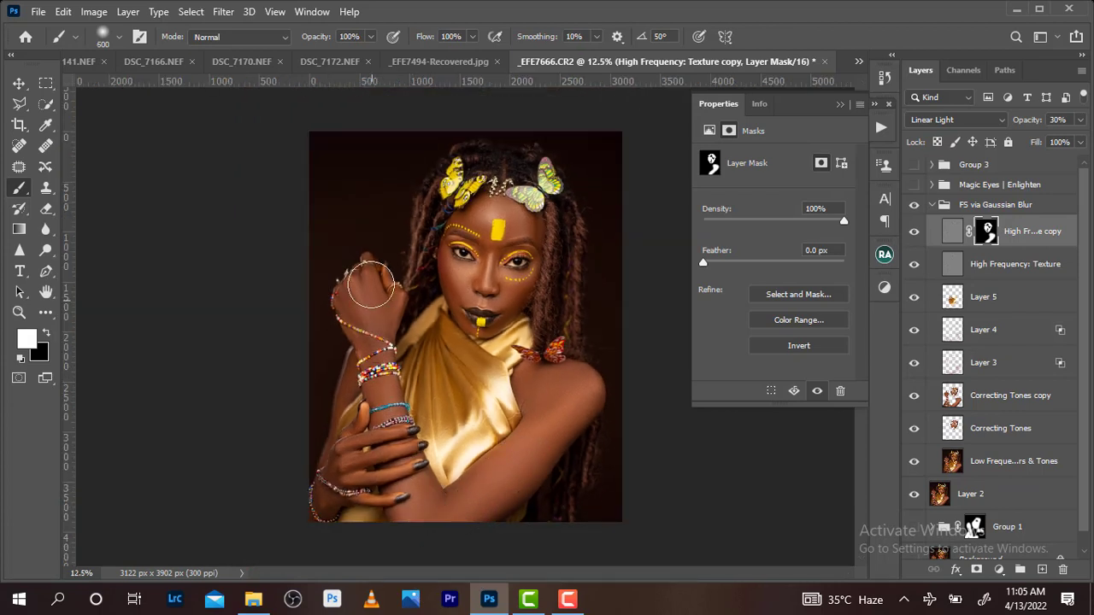
pyautogui.moveTo(371, 349); pyautogui.dragTo(393, 480)
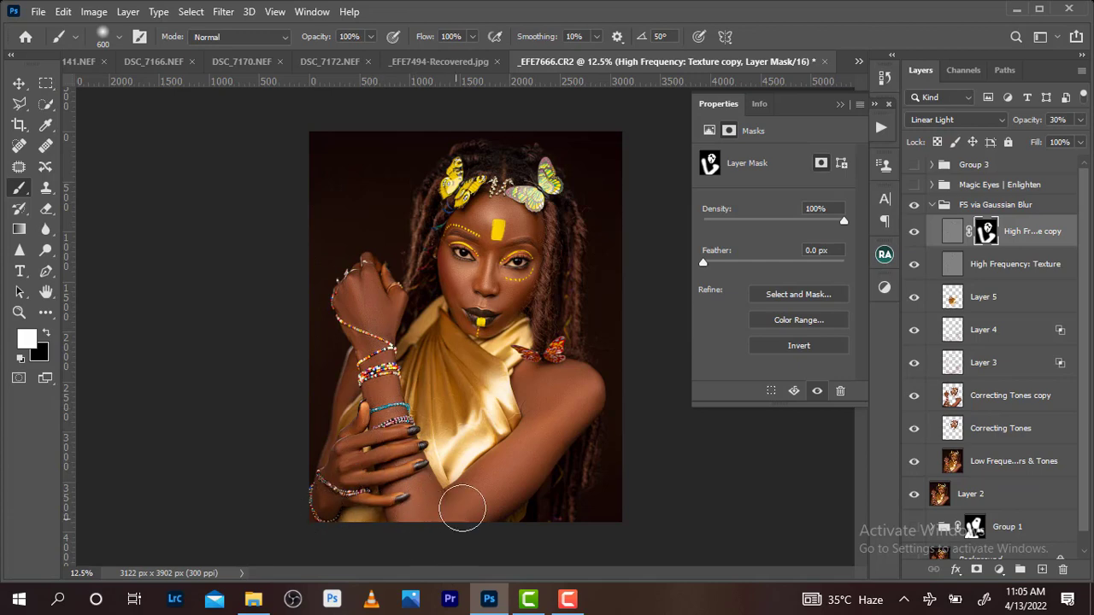
# Toggle the texture copy layer off and on to compare the masked texture effect
pyautogui.scroll(3, 540, 375)
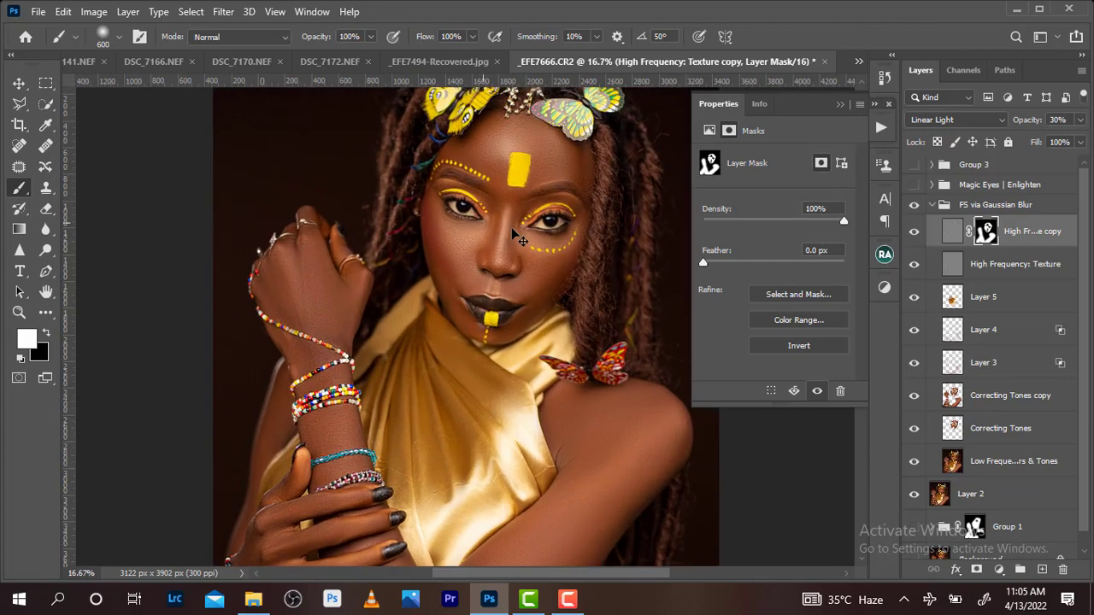
pyautogui.scroll(2, 601, 241)
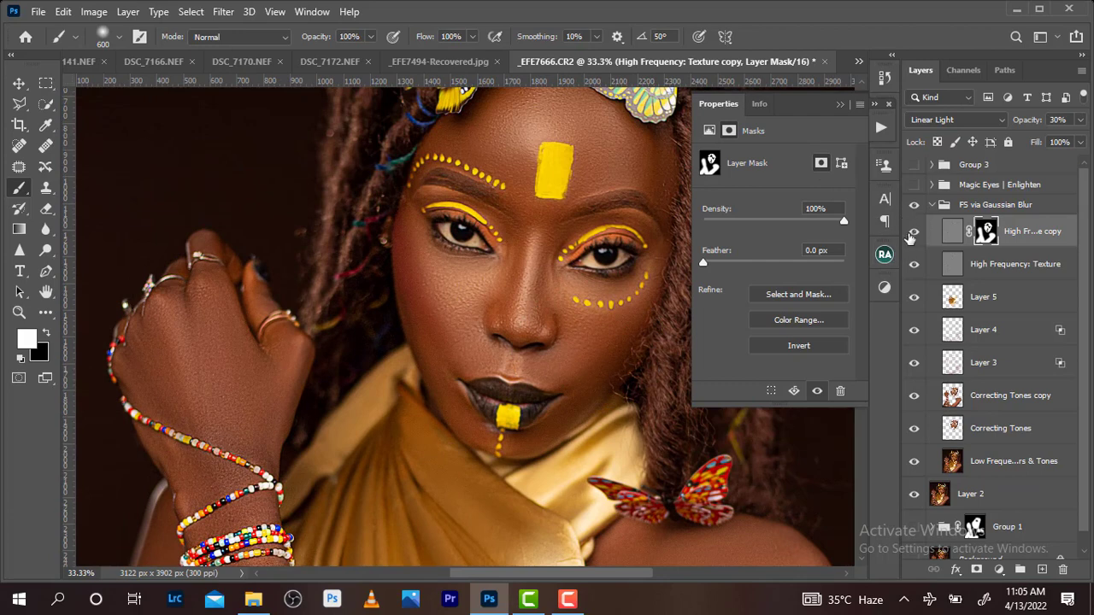
pyautogui.click(914, 232)
pyautogui.click(914, 233)
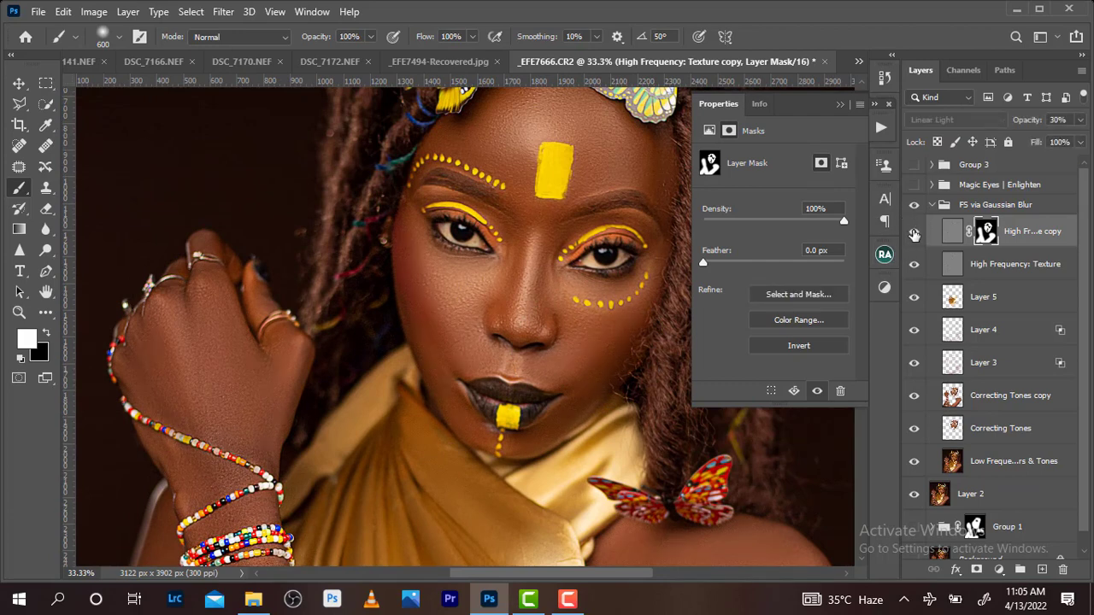
pyautogui.click(914, 233)
pyautogui.click(914, 232)
pyautogui.click(913, 232)
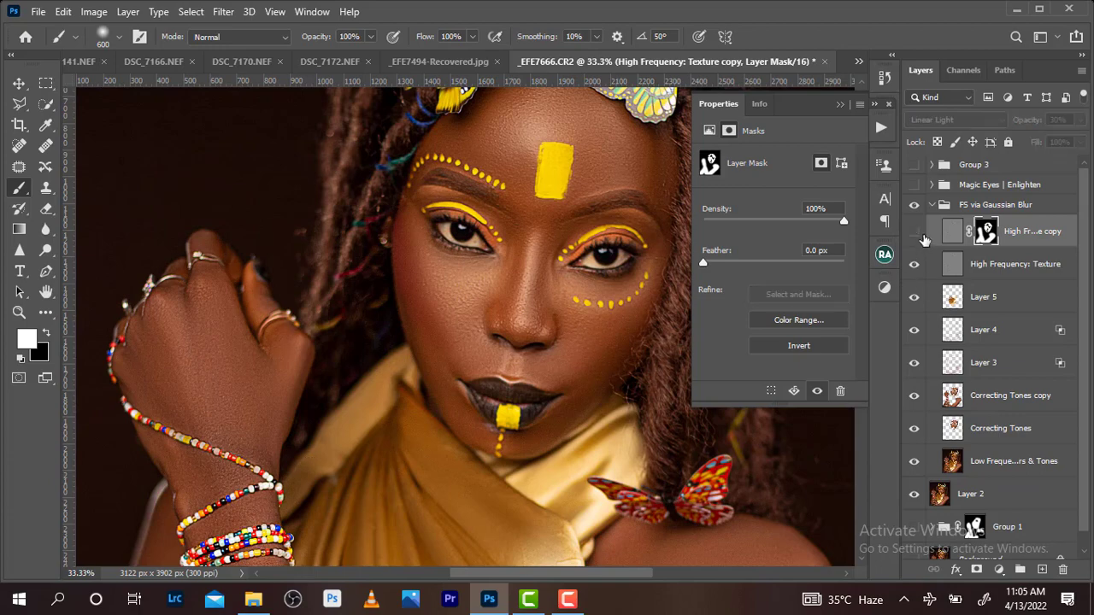
pyautogui.click(914, 233)
pyautogui.hotkey('ctrl', '-')
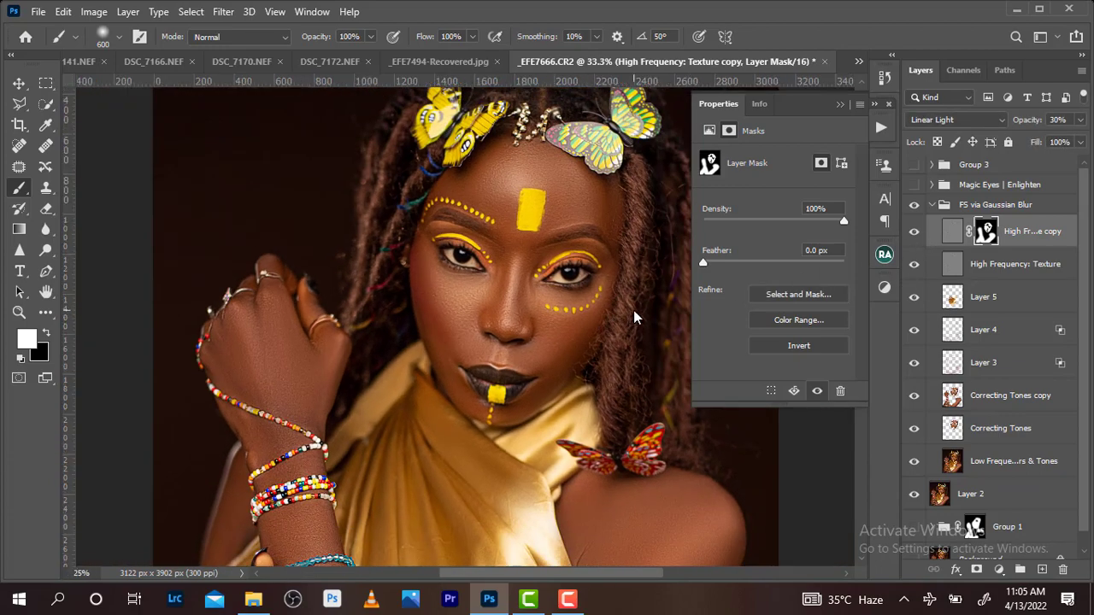
pyautogui.hotkey('ctrl', '-')
pyautogui.hotkey('ctrl', '+')
pyautogui.hotkey('ctrl', '+')
pyautogui.hotkey('ctrl', '-')
pyautogui.hotkey('ctrl', '-')
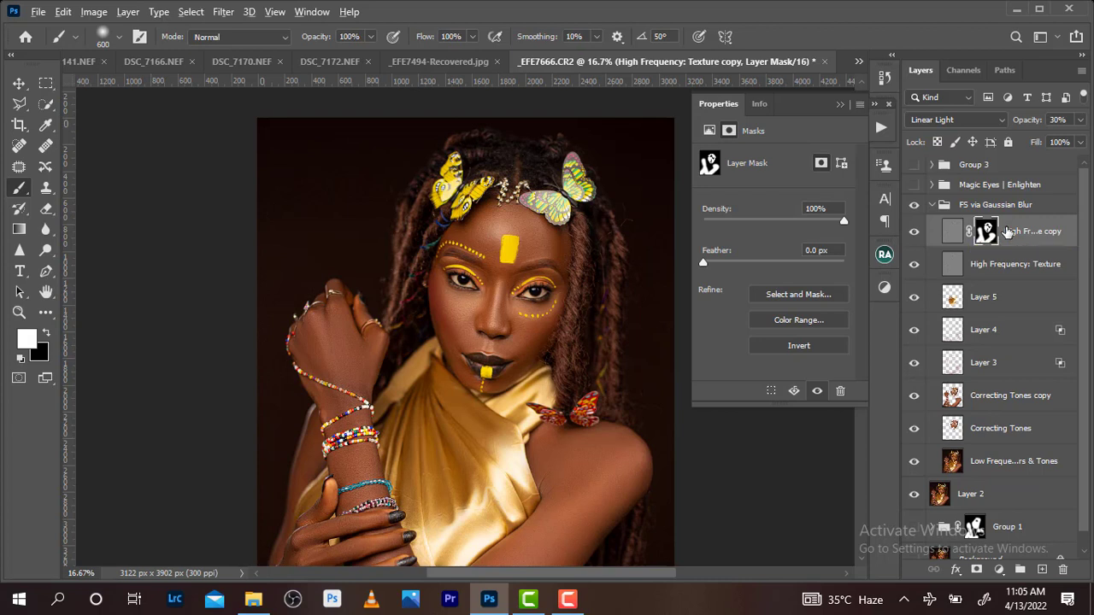
# Stamp all visible layers into a new Layer 6 with Ctrl+Alt+Shift+E
pyautogui.hotkey('ctrl', 'shift', 'alt', 'e')
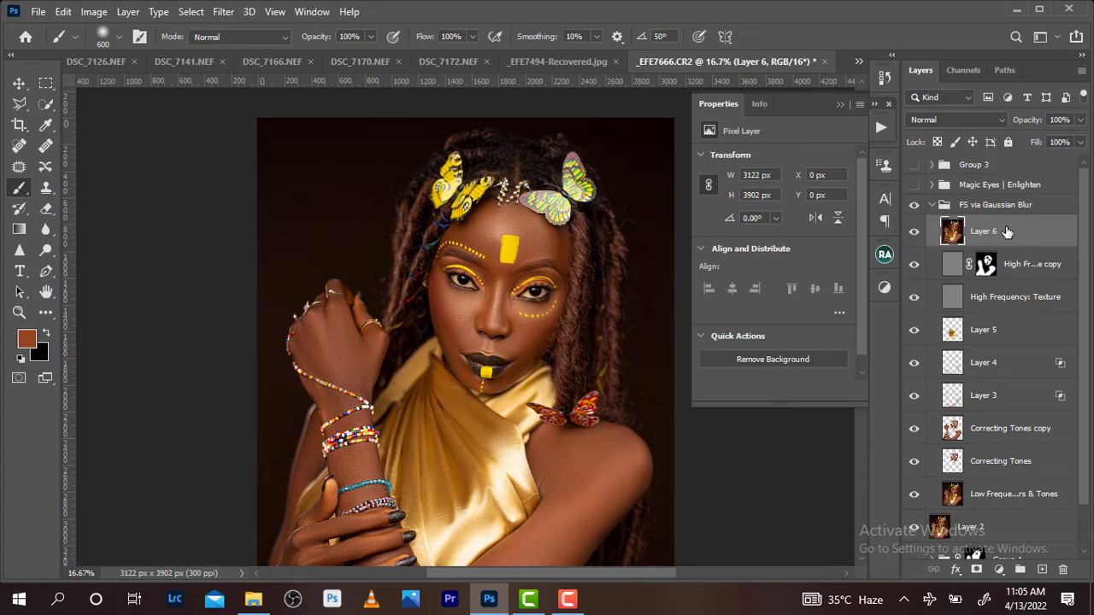
pyautogui.scroll(3, 419, 256)
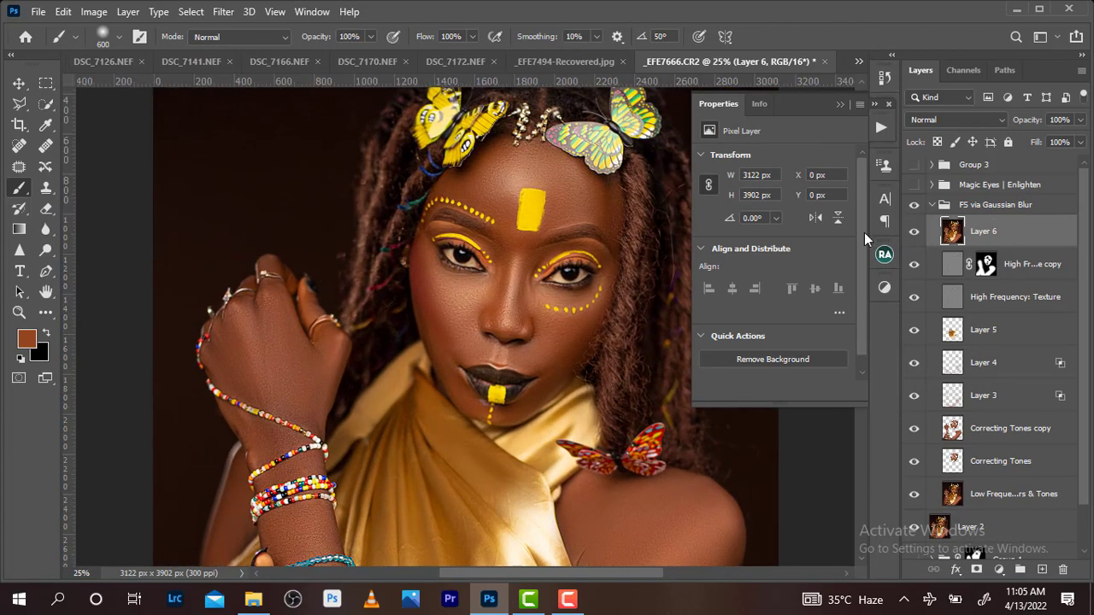
pyautogui.scroll(-4, 427, 257)
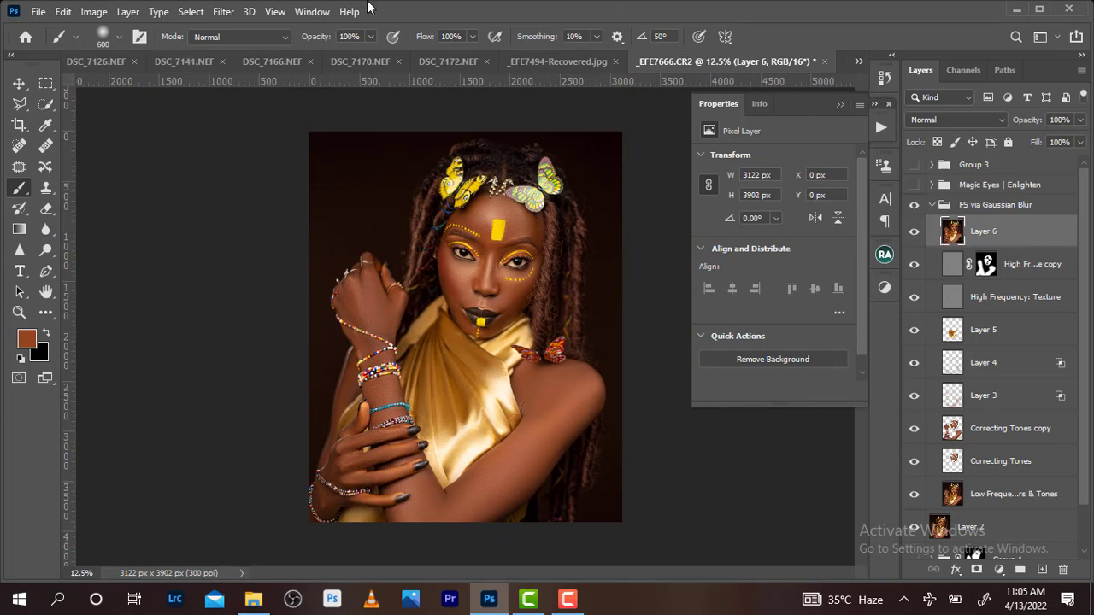
# Apply a High Pass filter to Layer 6 with a 1.8-pixel radius
pyautogui.click(223, 11)
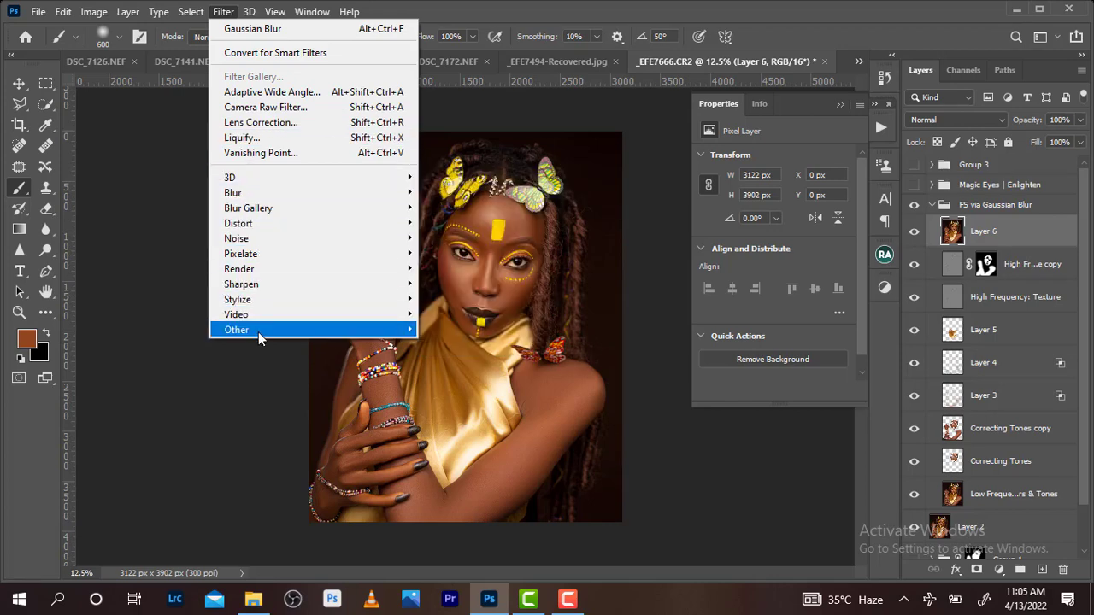
pyautogui.moveTo(258, 333)
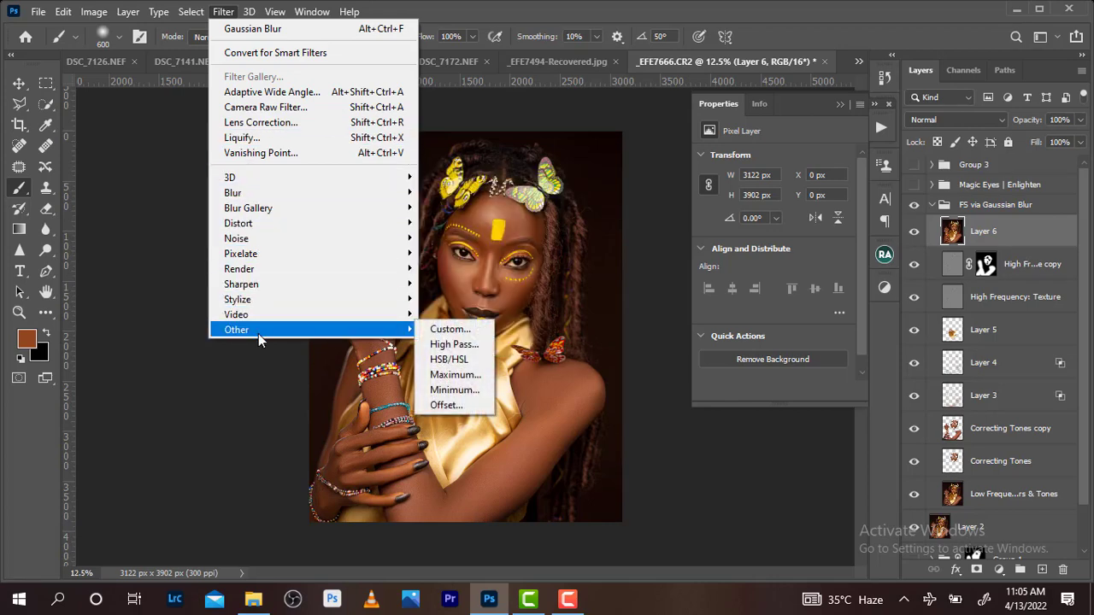
pyautogui.click(455, 345)
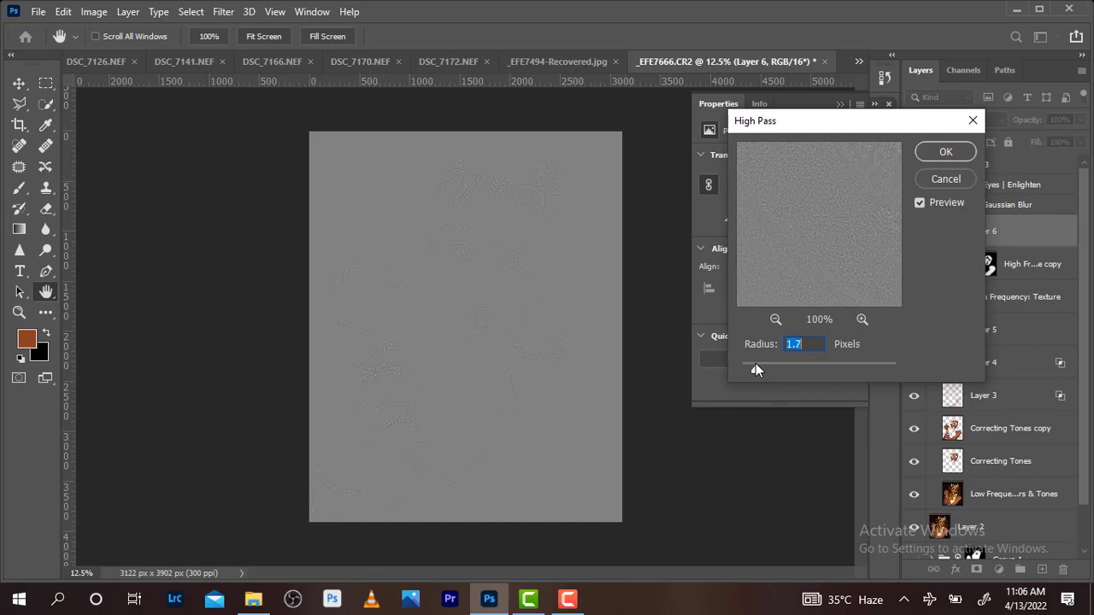
pyautogui.click(756, 365)
pyautogui.click(757, 365)
pyautogui.click(945, 153)
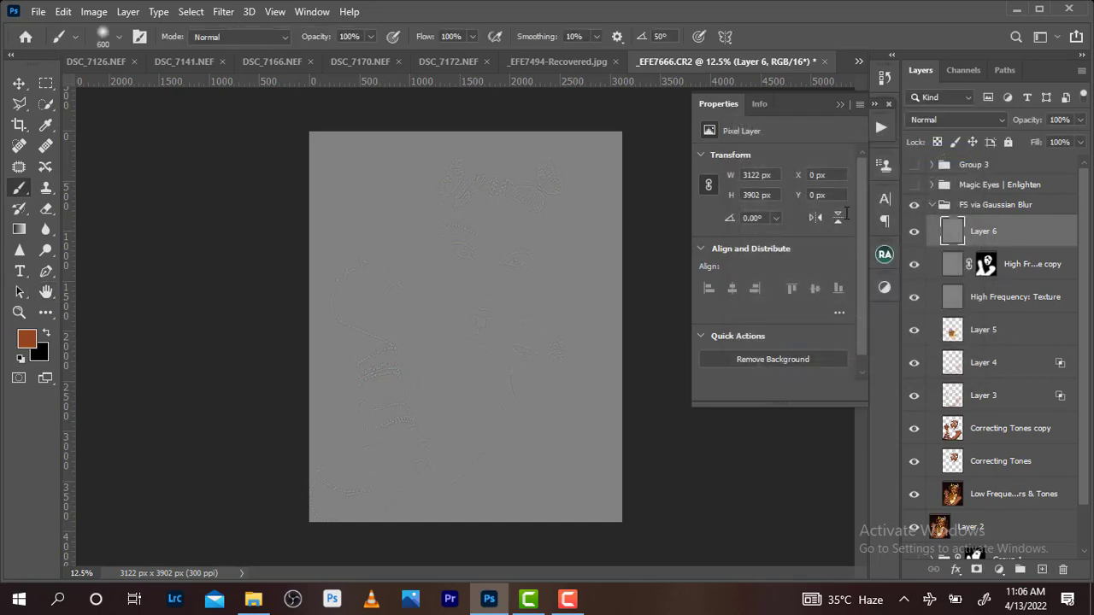
# Preview Linear Light and Vivid Light on Layer 6, then settle on Overlay blending
pyautogui.click(977, 120)
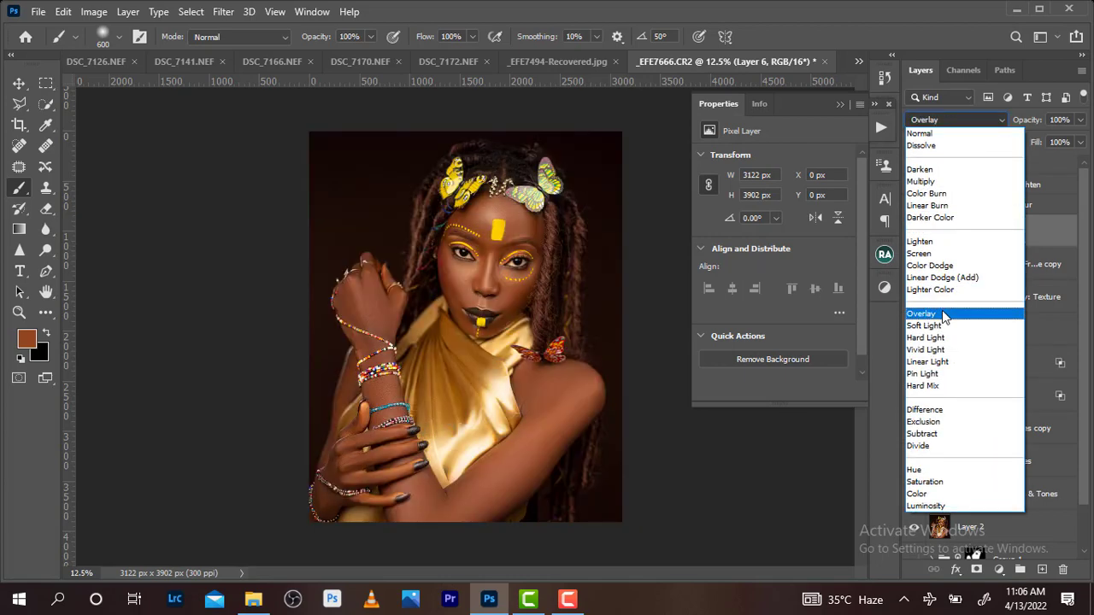
pyautogui.click(942, 317)
pyautogui.scroll(3, 588, 190)
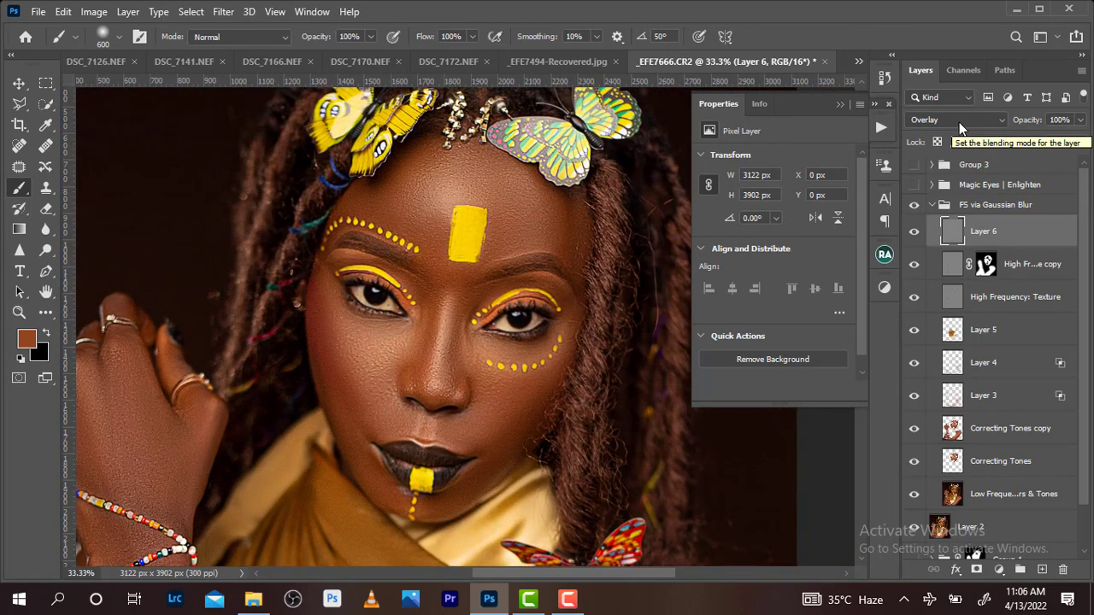
pyautogui.click(959, 122)
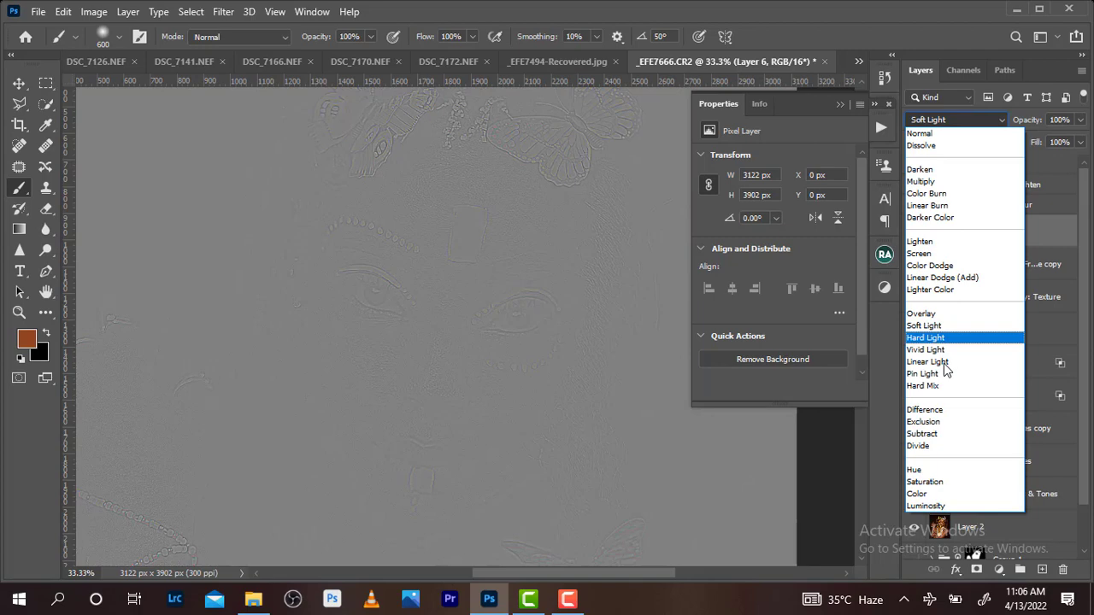
pyautogui.click(933, 363)
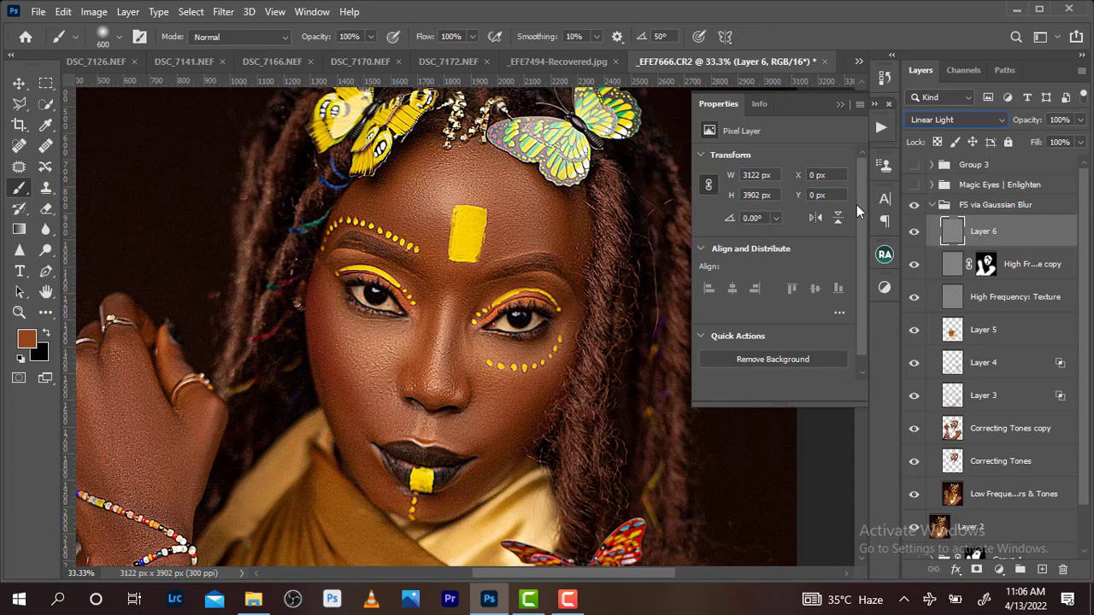
pyautogui.click(979, 122)
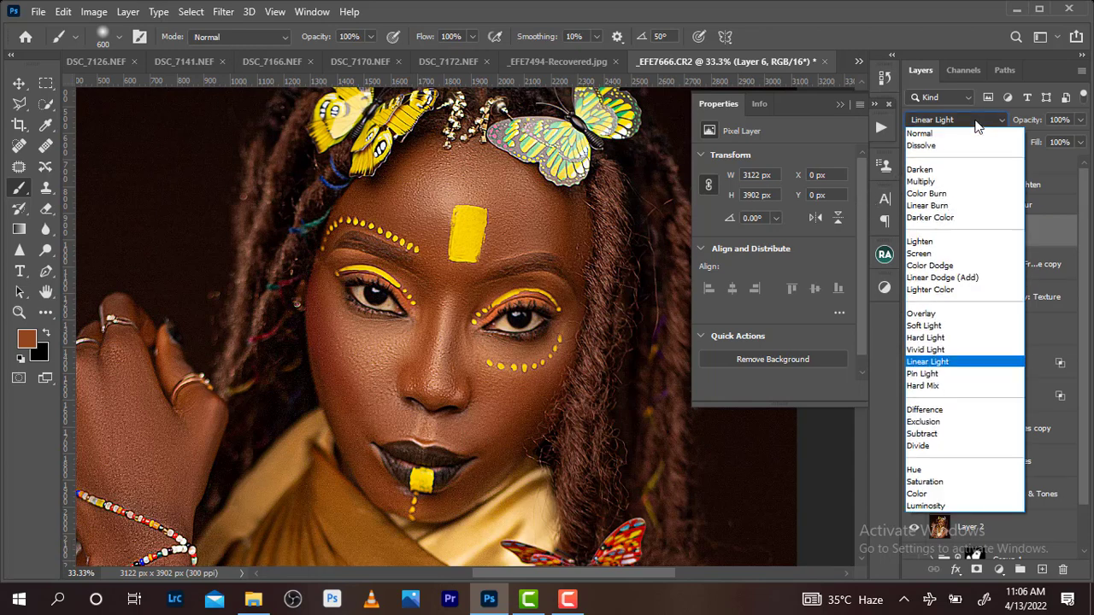
pyautogui.click(930, 350)
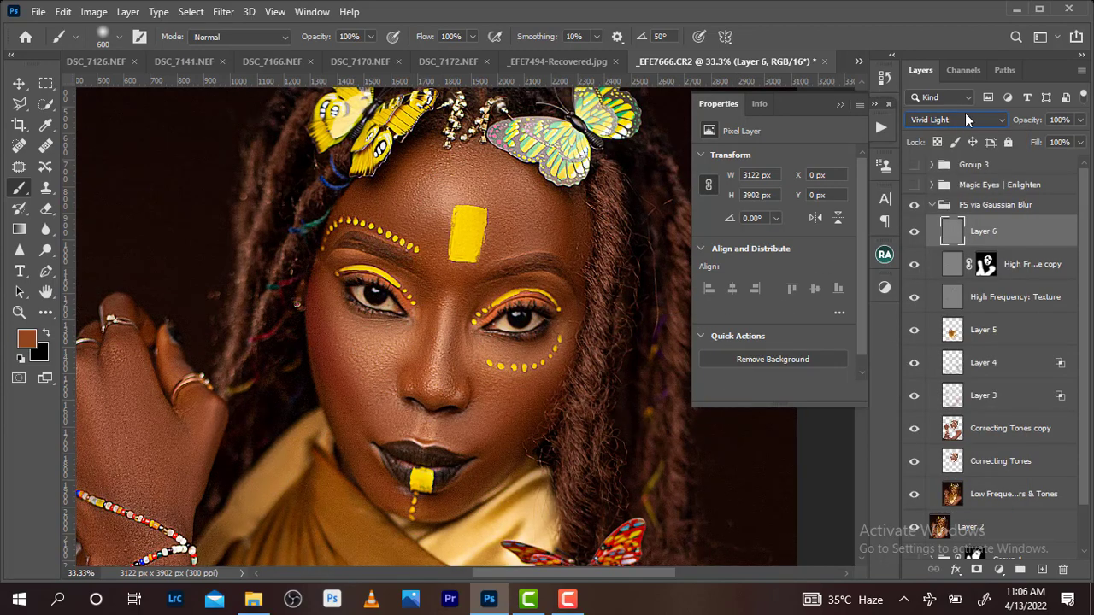
pyautogui.click(965, 118)
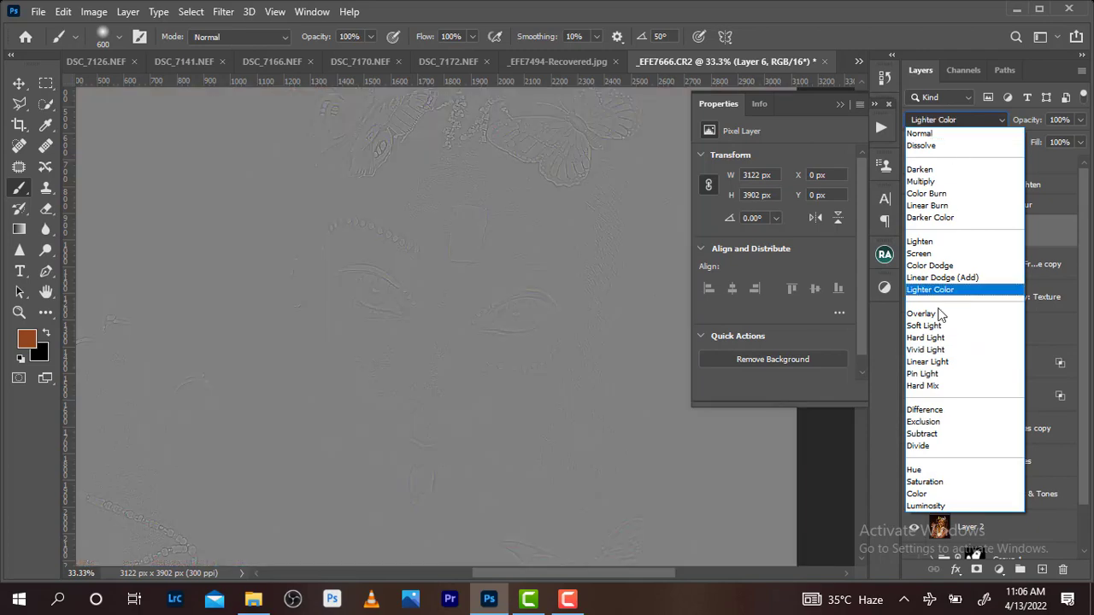
pyautogui.click(939, 314)
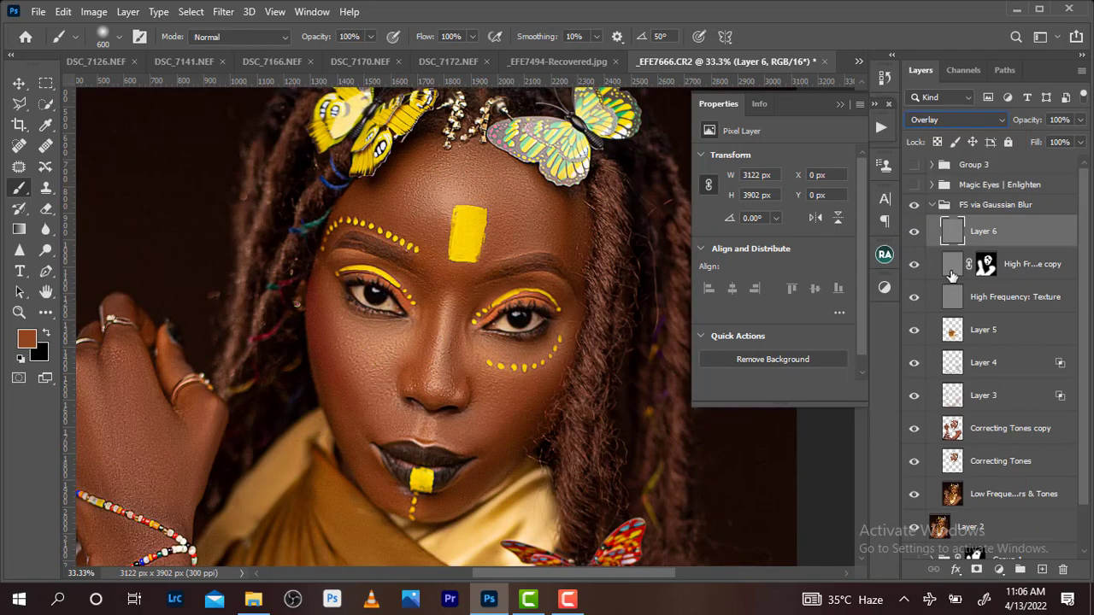
pyautogui.hotkey('ctrl', '-')
pyautogui.hotkey('ctrl', '-')
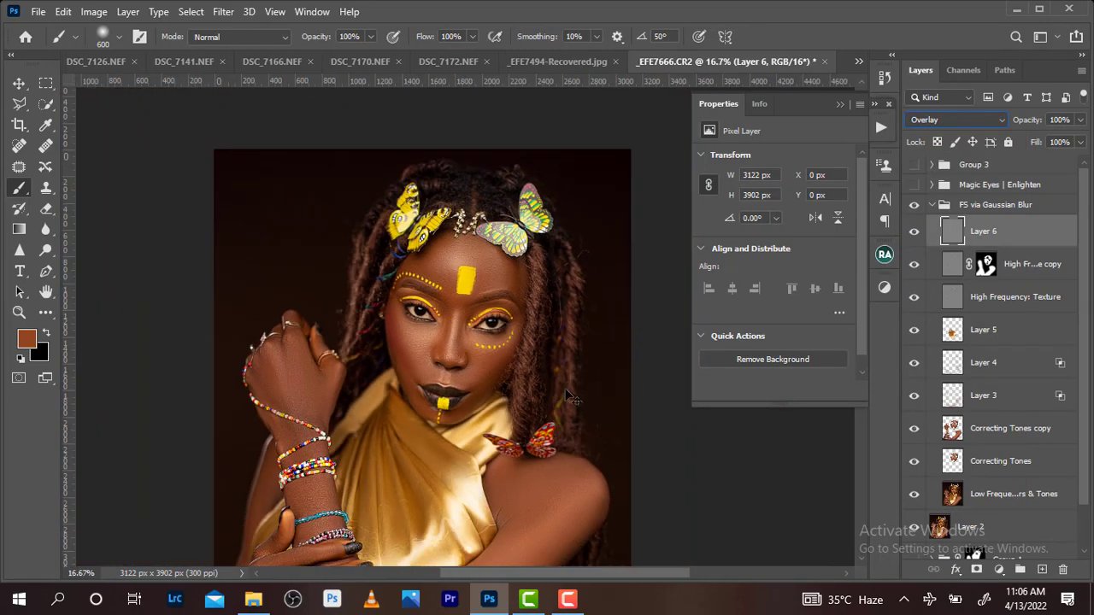
pyautogui.hotkey('ctrl', '+')
pyautogui.hotkey('ctrl', '+')
pyautogui.hotkey('ctrl', '+')
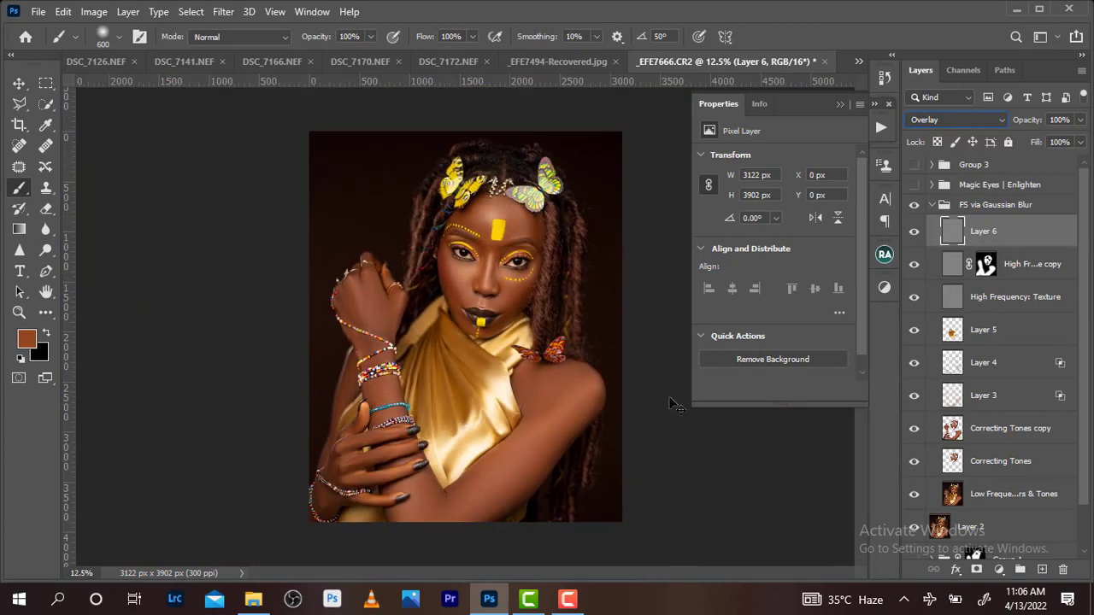
# Toggle Layer 6 off and on to compare the portrait with and without sharpening
pyautogui.hotkey('ctrl', '-')
pyautogui.hotkey('ctrl', '-')
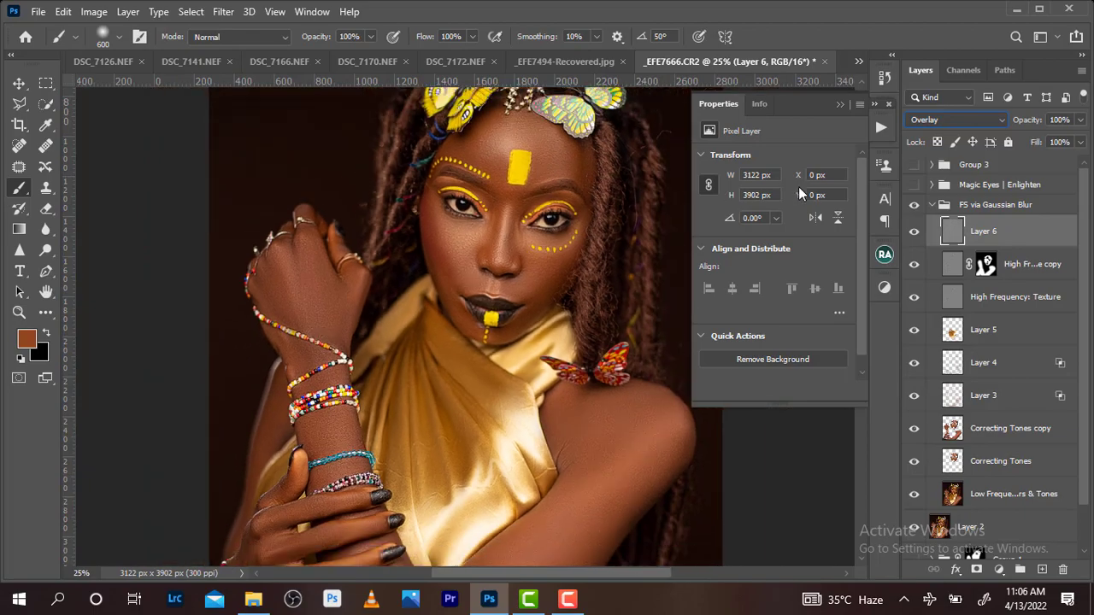
pyautogui.hotkey('ctrl', '-')
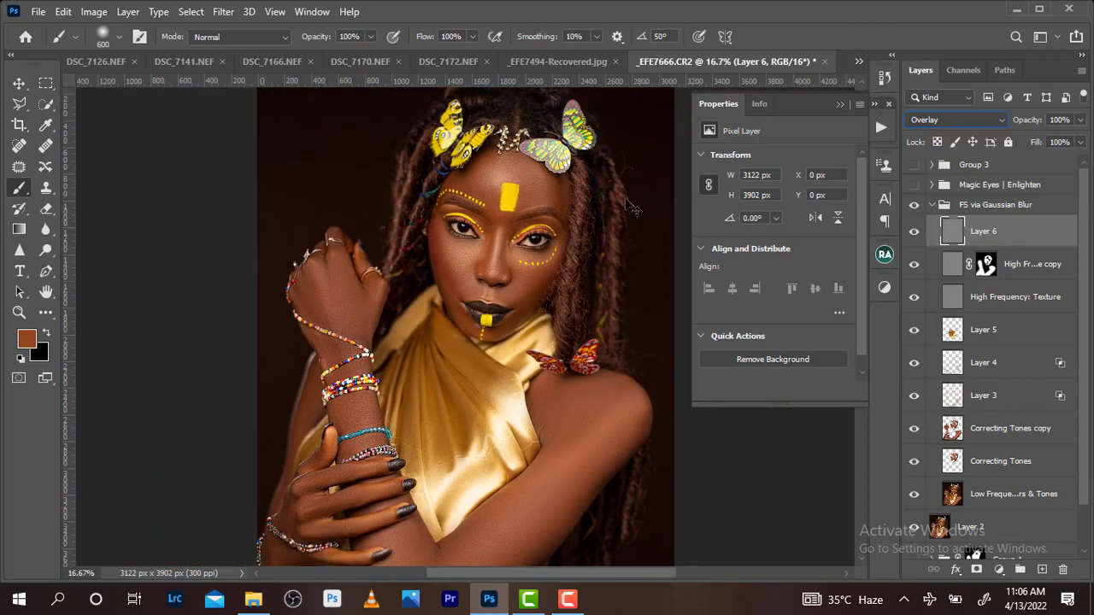
pyautogui.hotkey('ctrl', '+')
pyautogui.hotkey('ctrl', '+')
pyautogui.hotkey('ctrl', '+')
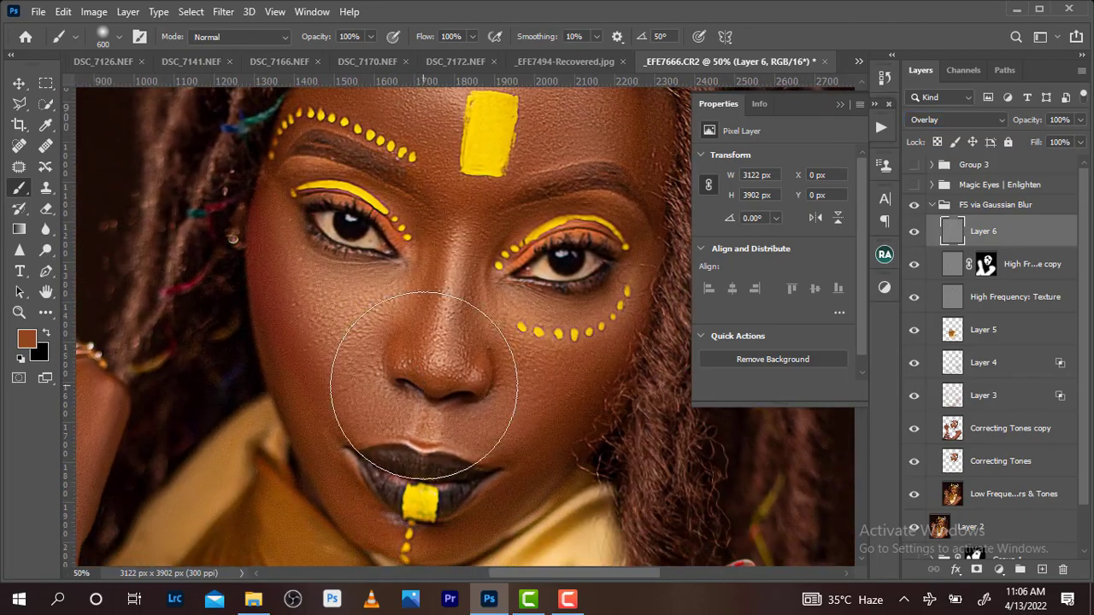
pyautogui.hotkey('ctrl', '-')
pyautogui.click(914, 237)
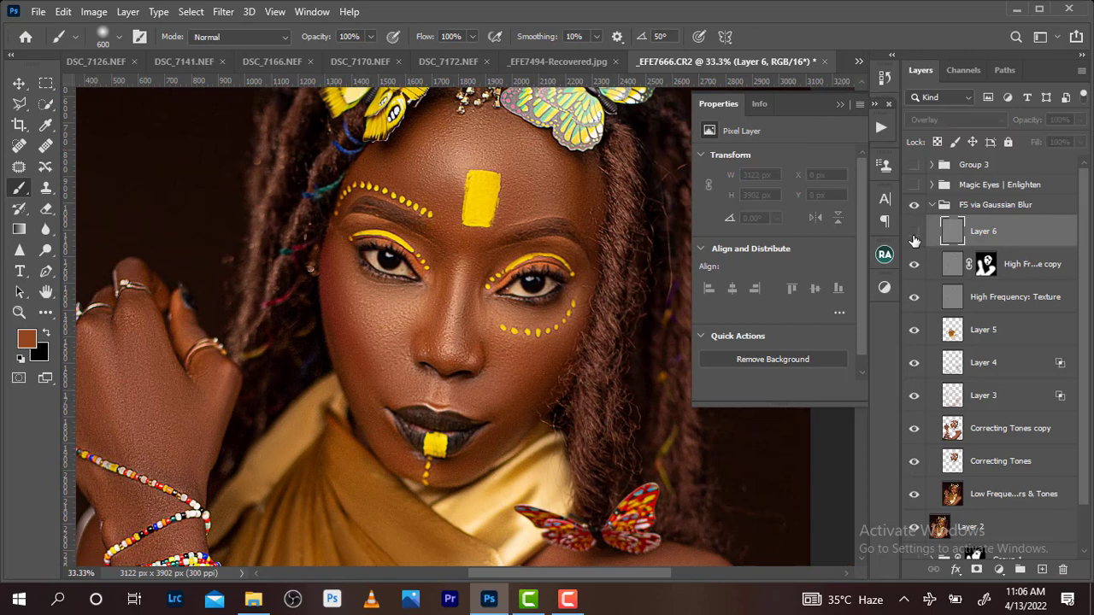
pyautogui.click(914, 238)
pyautogui.click(918, 236)
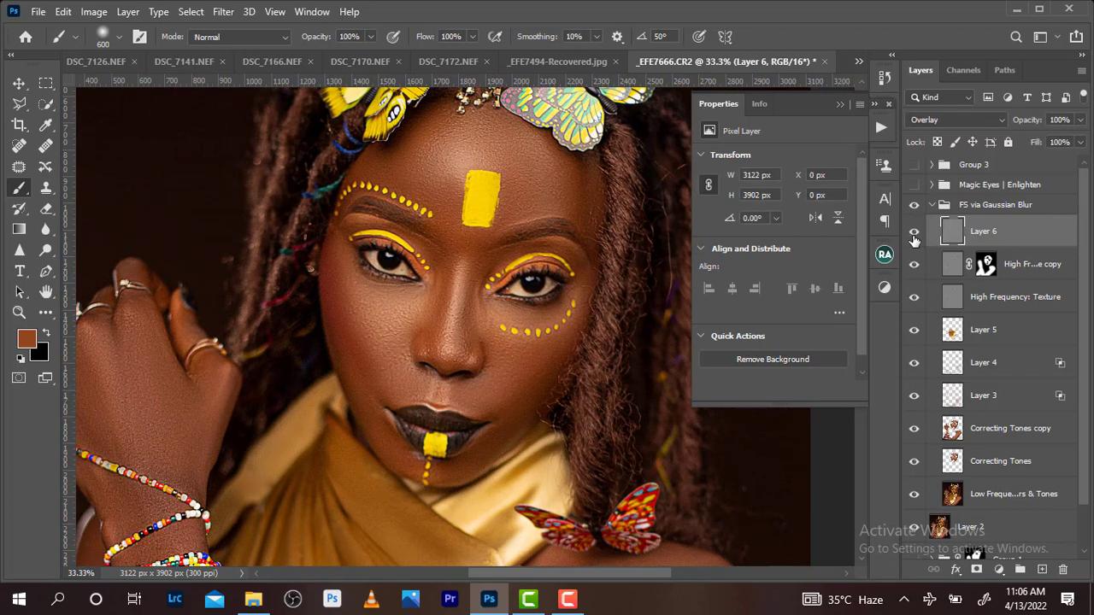
# Lower Layer 6's opacity to 74%
pyautogui.click(1080, 121)
pyautogui.moveTo(1079, 142); pyautogui.dragTo(1063, 141)
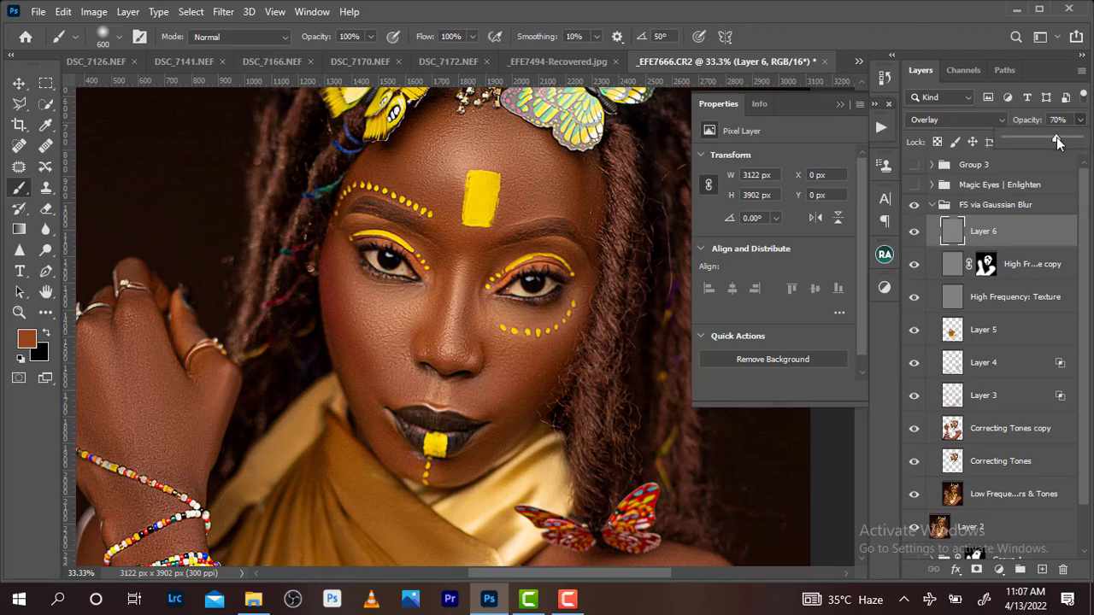
pyautogui.scroll(-3, 636, 328)
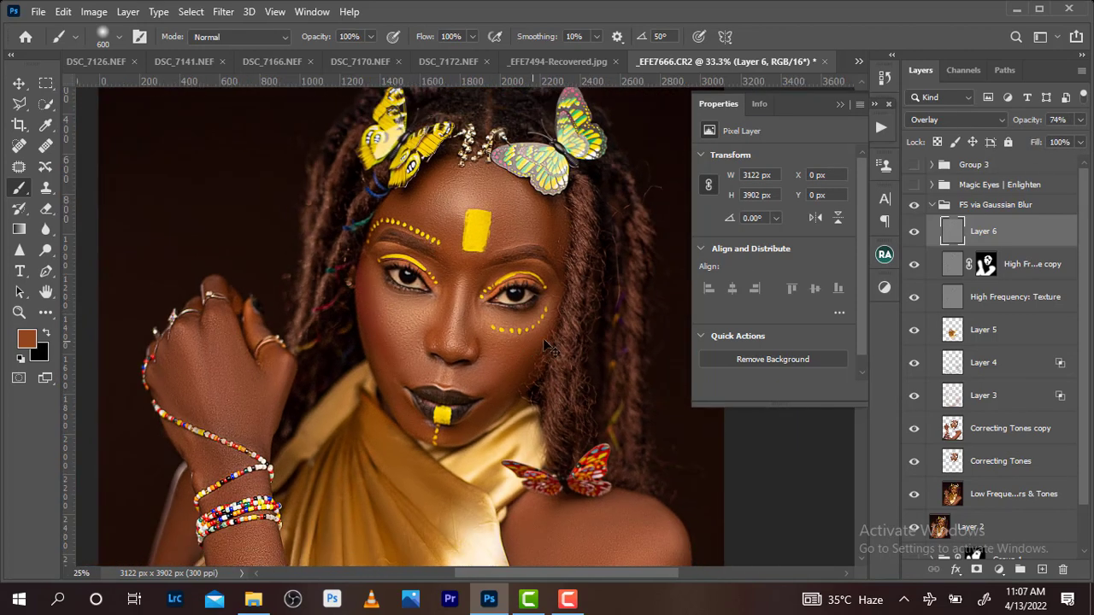
# Add an inverted mask to Layer 6 and paint it over the face, hand and forearm
pyautogui.click(976, 570)
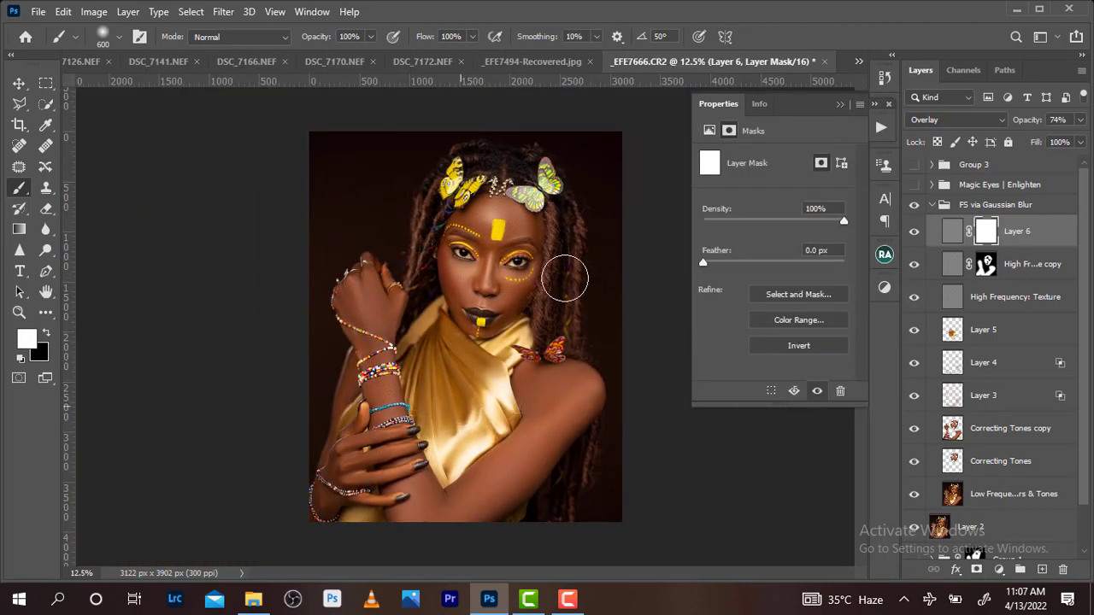
pyautogui.hotkey('ctrl', 'i')
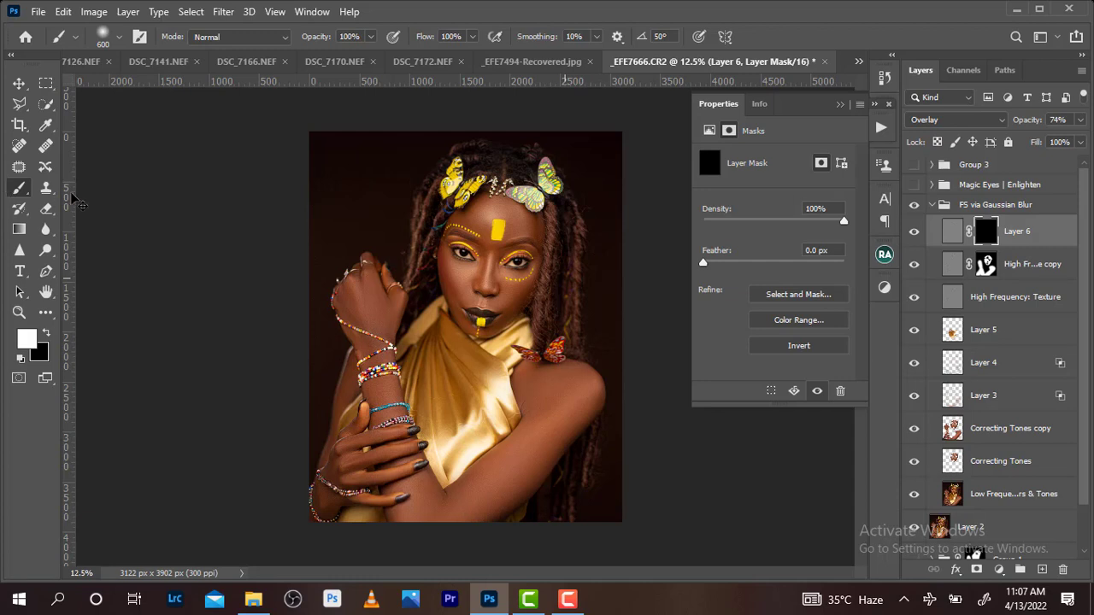
pyautogui.press(']')
pyautogui.press(']')
pyautogui.press(']')
pyautogui.moveTo(498, 231)
pyautogui.mouseDown()
pyautogui.moveTo(480, 259)
pyautogui.moveTo(487, 272)
pyautogui.moveTo(487, 250)
pyautogui.moveTo(507, 275)
pyautogui.mouseUp()
pyautogui.press('[')
pyautogui.press('[')
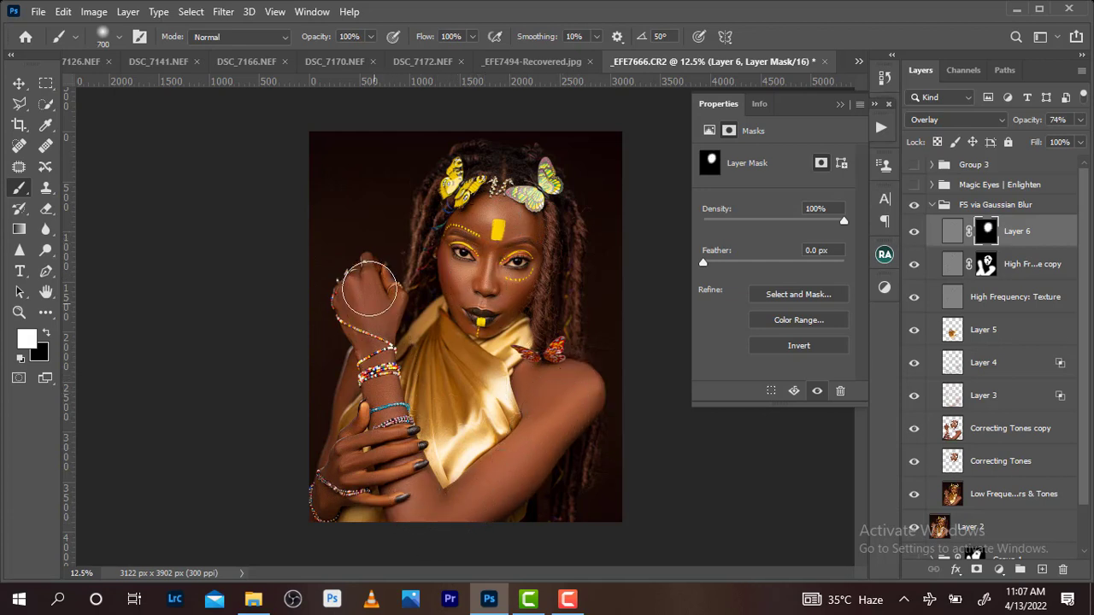
pyautogui.moveTo(375, 427)
pyautogui.mouseDown()
pyautogui.moveTo(330, 496)
pyautogui.moveTo(398, 483)
pyautogui.moveTo(481, 525)
pyautogui.moveTo(542, 428)
pyautogui.moveTo(549, 439)
pyautogui.mouseUp()
# Toggle Layer 6 off and on to check the masked sharpening
pyautogui.hotkey('ctrl', '+')
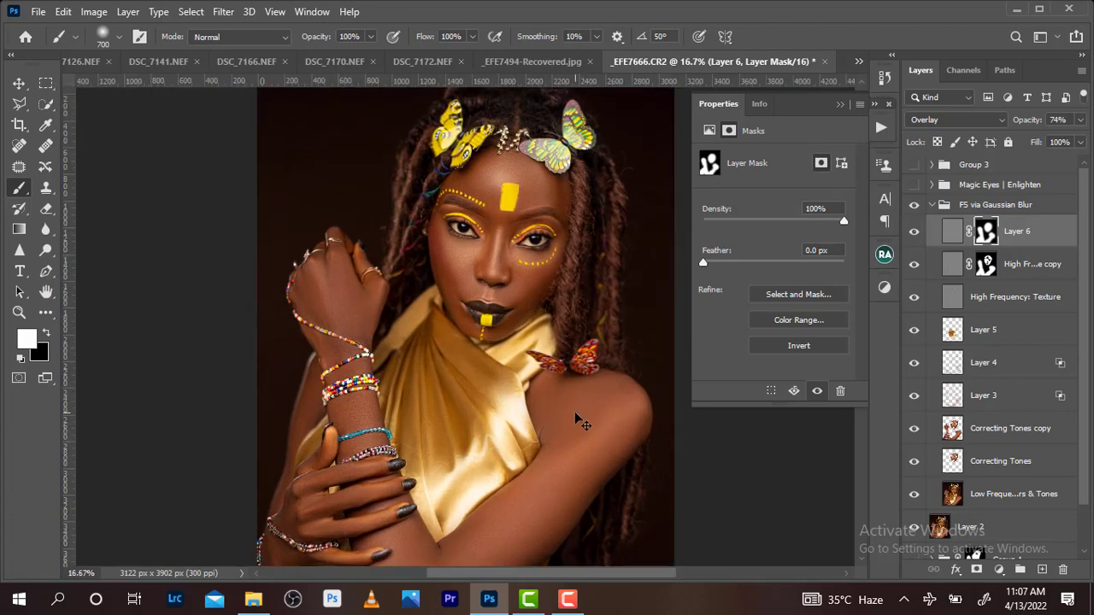
pyautogui.hotkey('ctrl', '+')
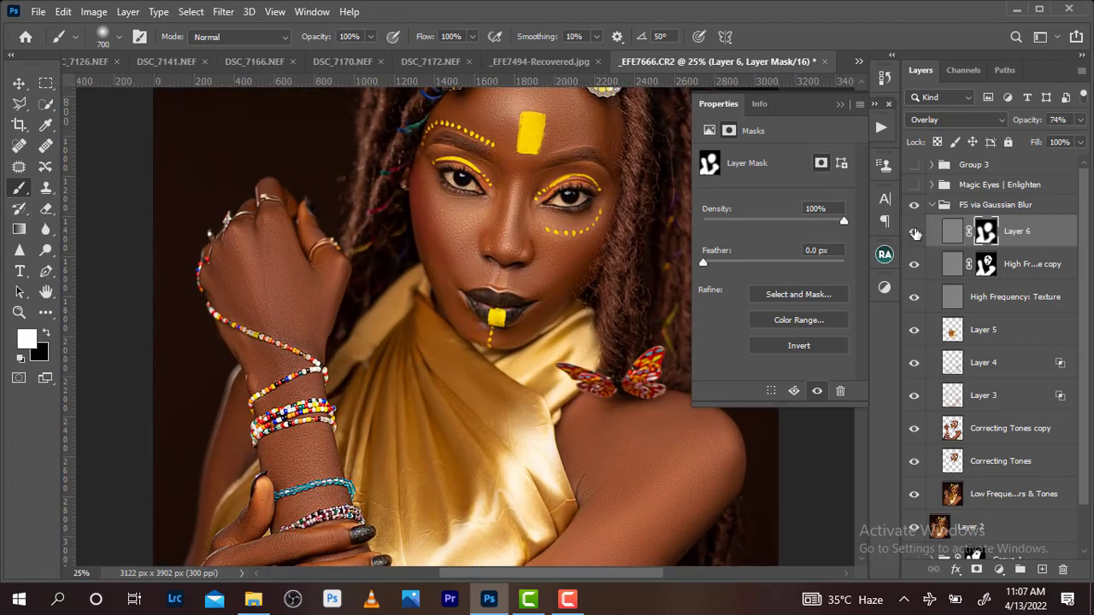
pyautogui.click(913, 232)
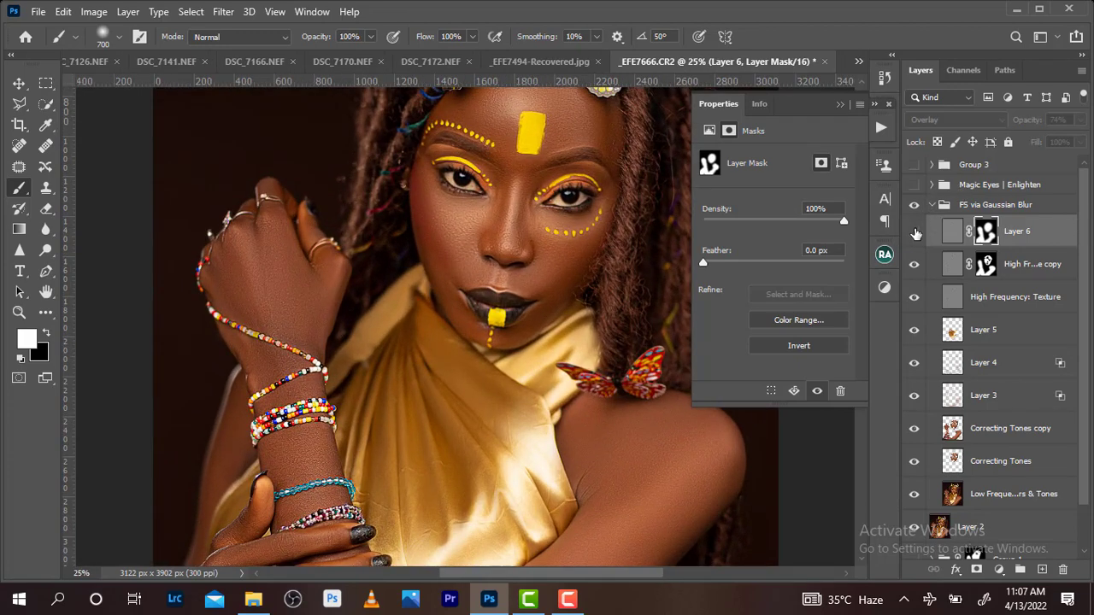
pyautogui.click(914, 231)
pyautogui.hotkey('ctrl', '-')
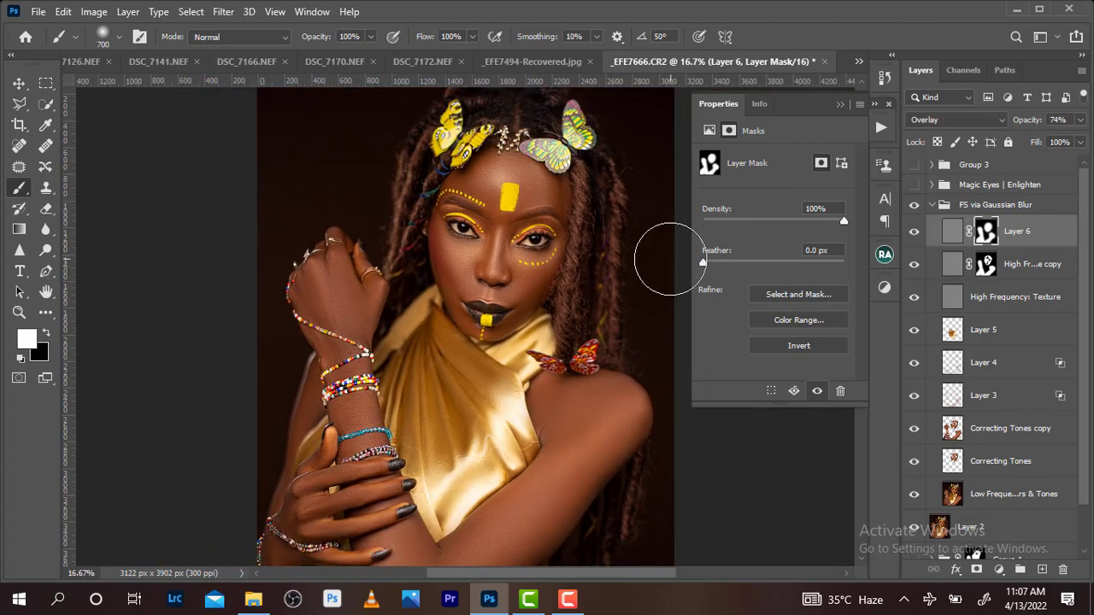
pyautogui.hotkey('ctrl', '-')
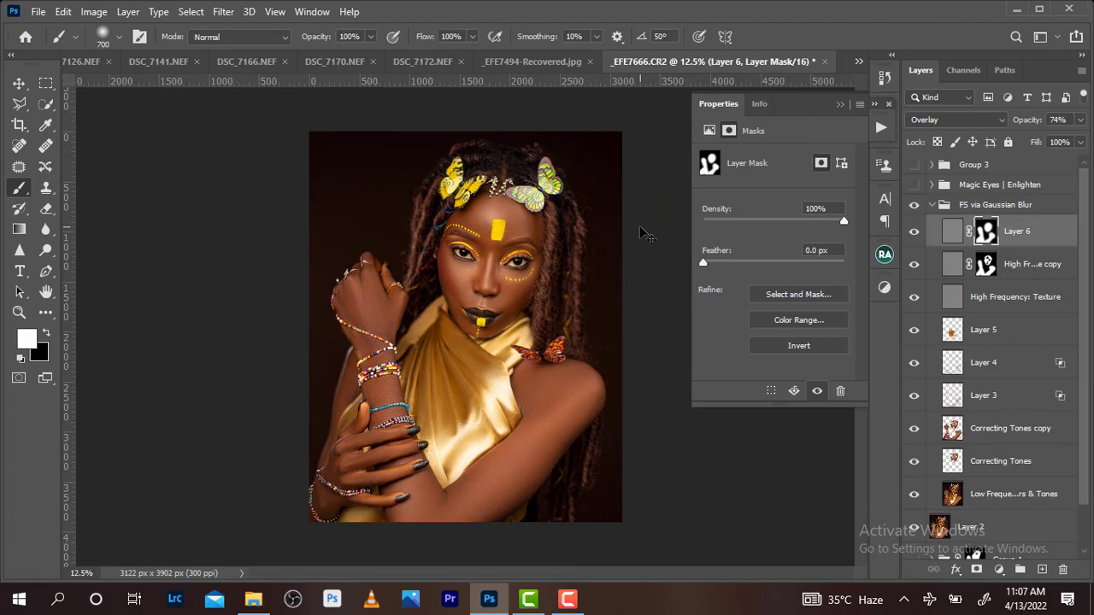
pyautogui.hotkey('ctrl', '+')
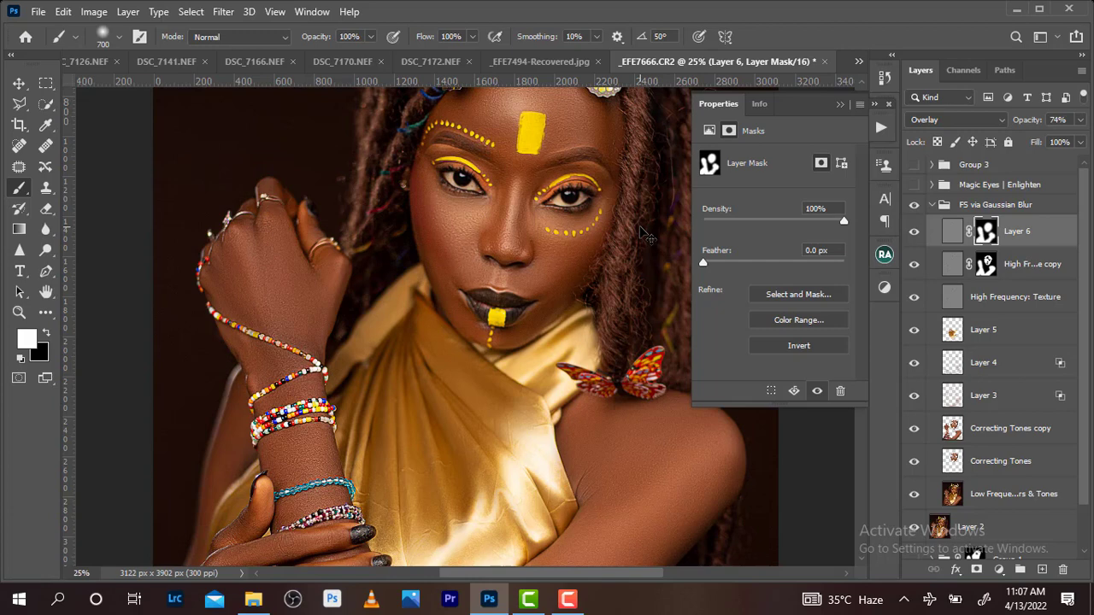
pyautogui.hotkey('ctrl', '+')
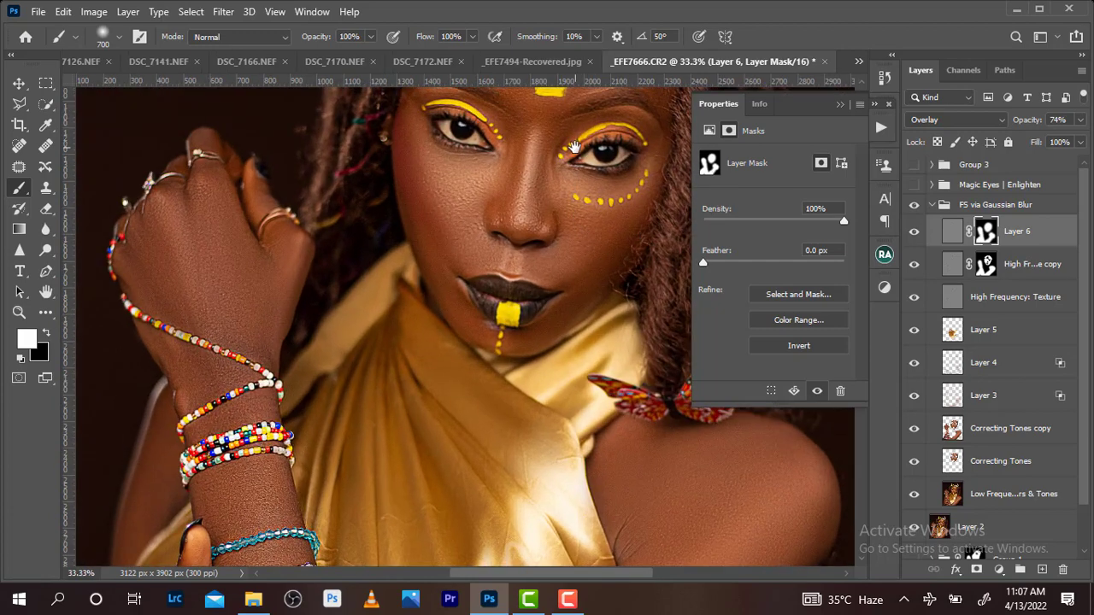
pyautogui.moveTo(556, 171)
pyautogui.mouseDown()
pyautogui.moveTo(506, 262)
pyautogui.moveTo(498, 302)
pyautogui.mouseUp()
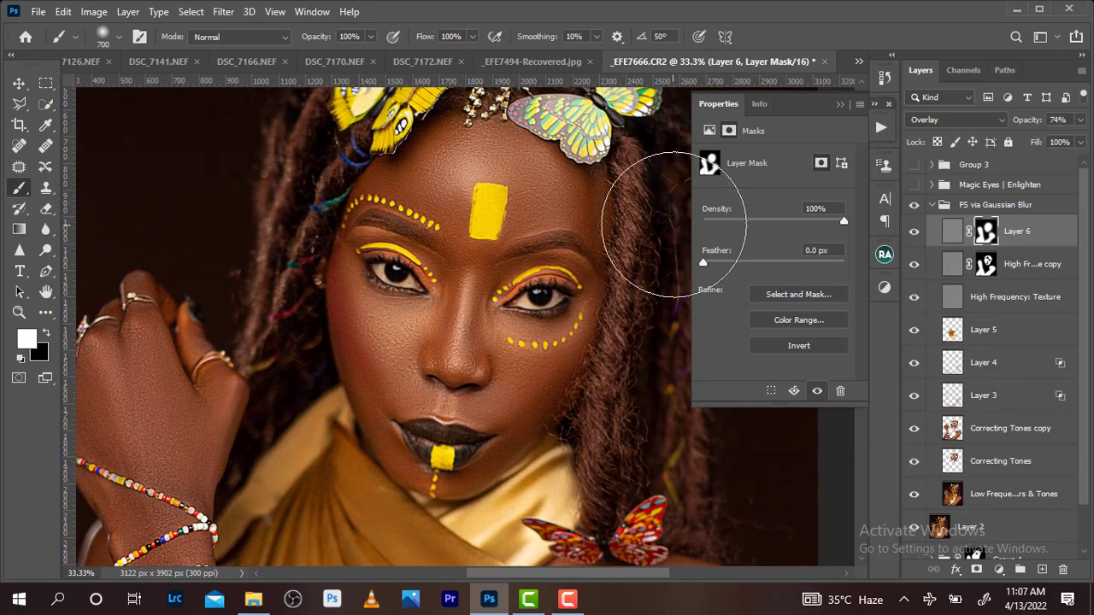